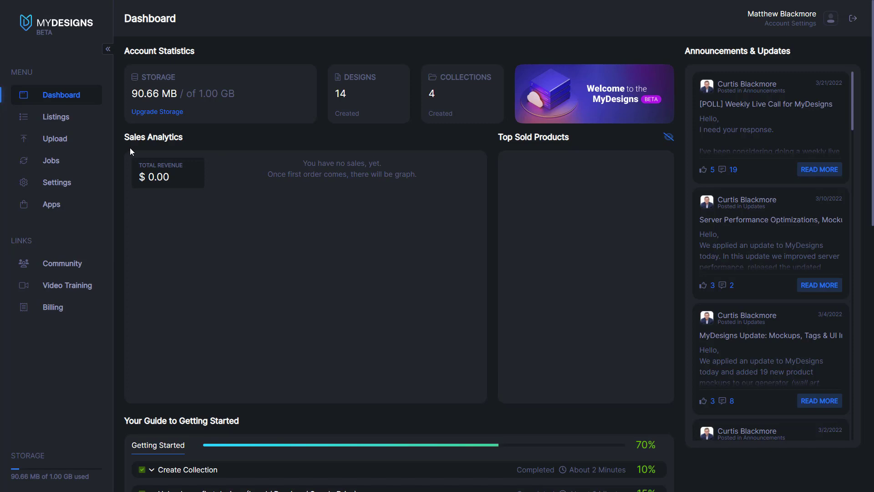
# Open the Listings page and look over the collection tree and the new-collection form under Camping 2022.
pyautogui.click(61, 125)
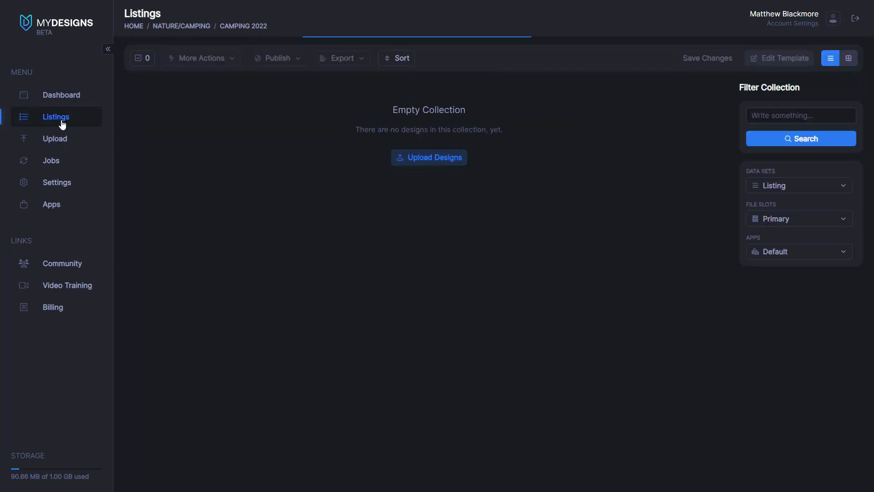
pyautogui.click(190, 30)
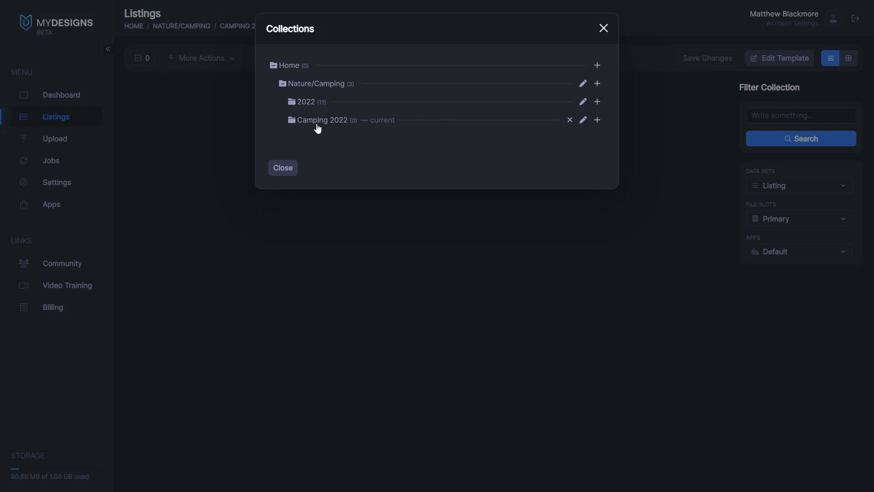
pyautogui.click(597, 120)
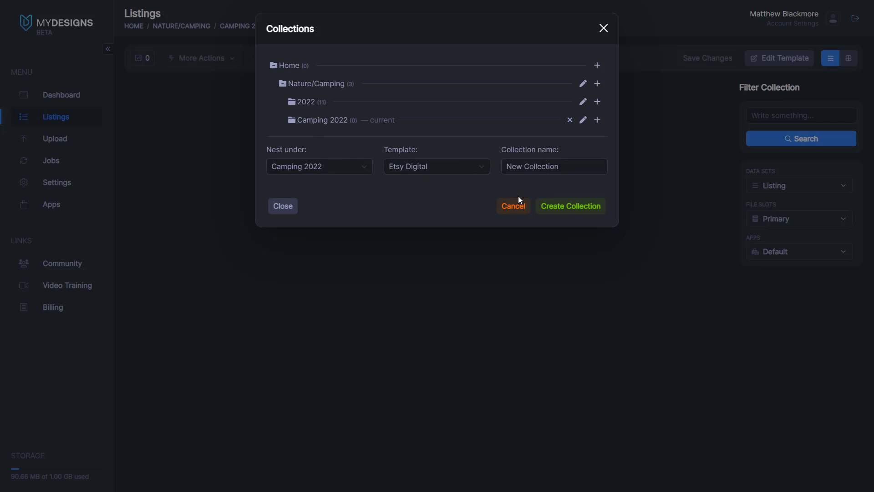
pyautogui.click(602, 29)
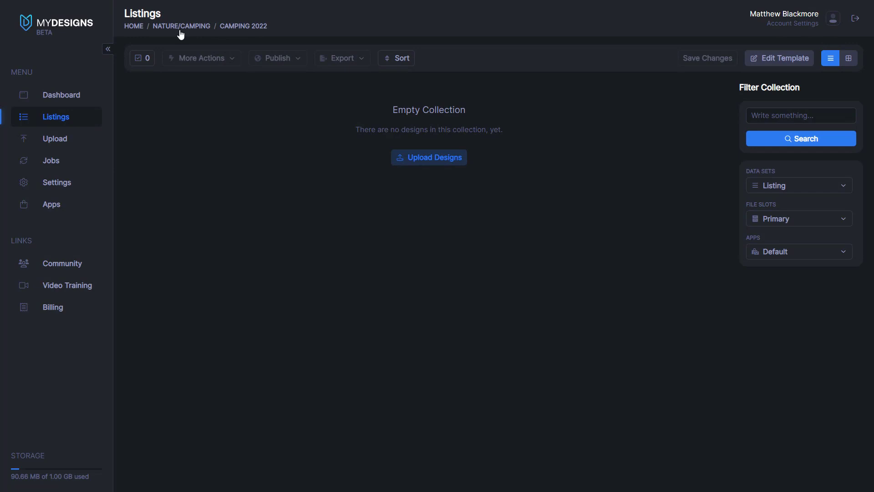
pyautogui.click(162, 27)
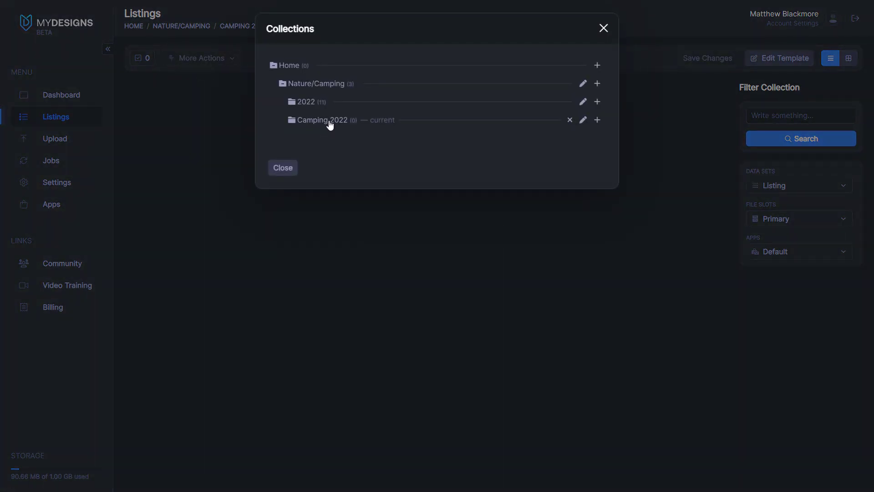
pyautogui.click(603, 30)
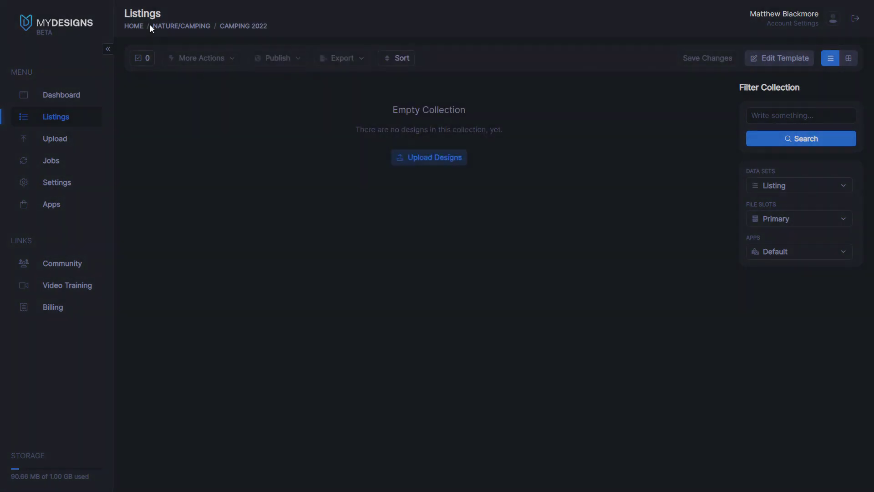
pyautogui.click(167, 28)
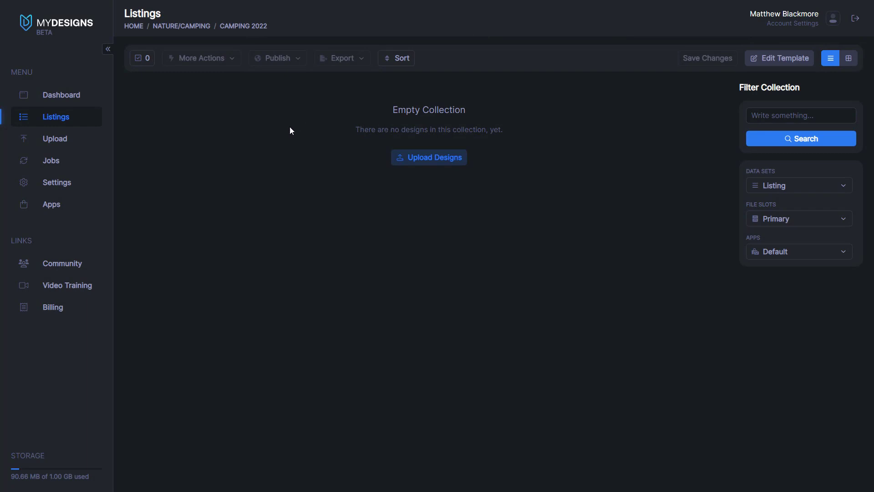
# Upload And So The Adventure Begins.png, Always Take The Scenic Route.png and Camp Hair Don't Care.png to the Camping 2022 collection.
pyautogui.click(439, 169)
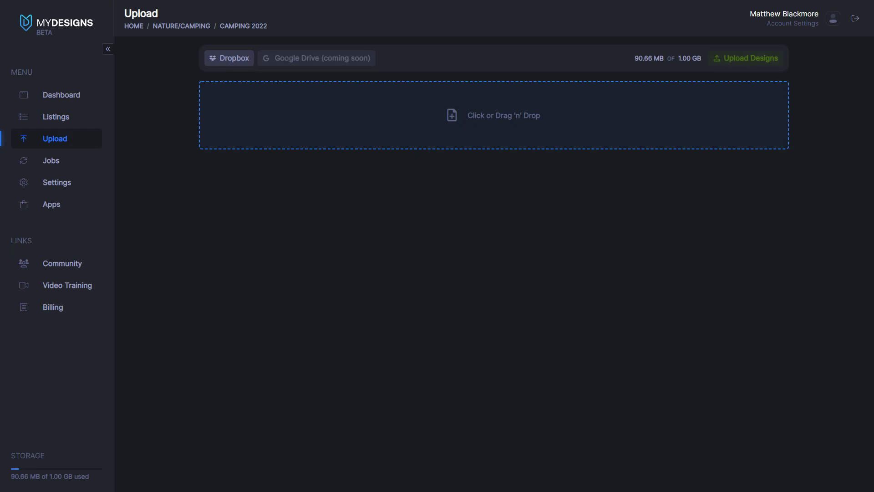
pyautogui.moveTo(356, 140); pyautogui.dragTo(395, 150)
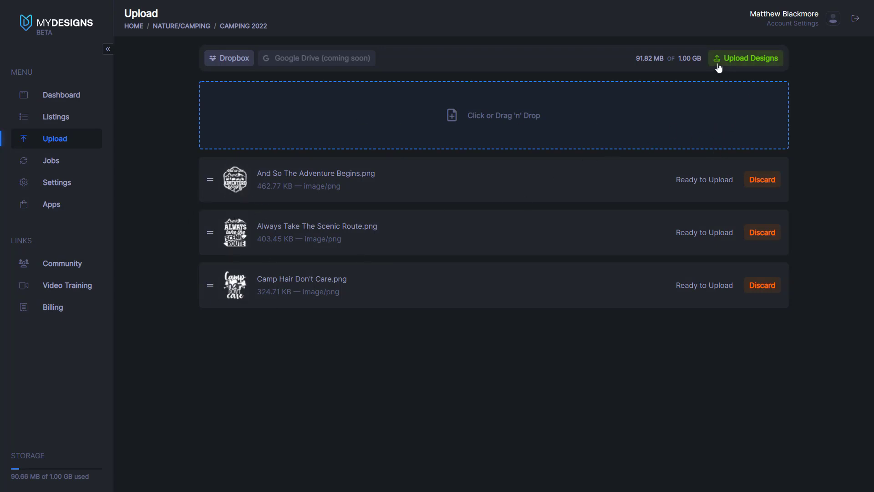
pyautogui.click(751, 58)
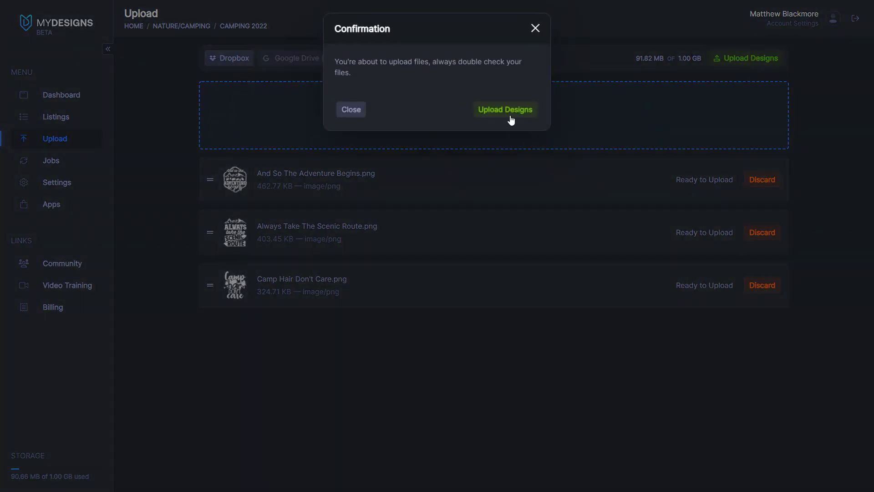
pyautogui.click(510, 116)
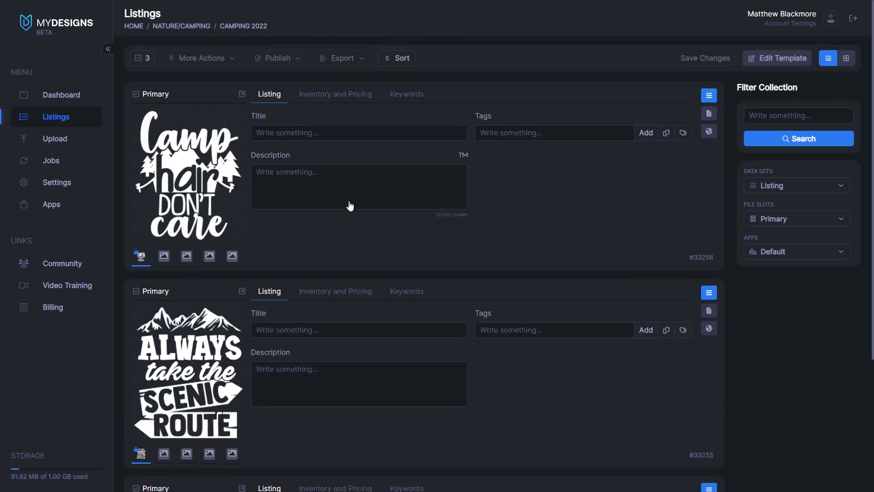
# Look through the uploaded designs and select all three listings in the collection.
pyautogui.scroll(-4, 350, 206)
pyautogui.scroll(4, 336, 285)
pyautogui.scroll(-3, 273, 171)
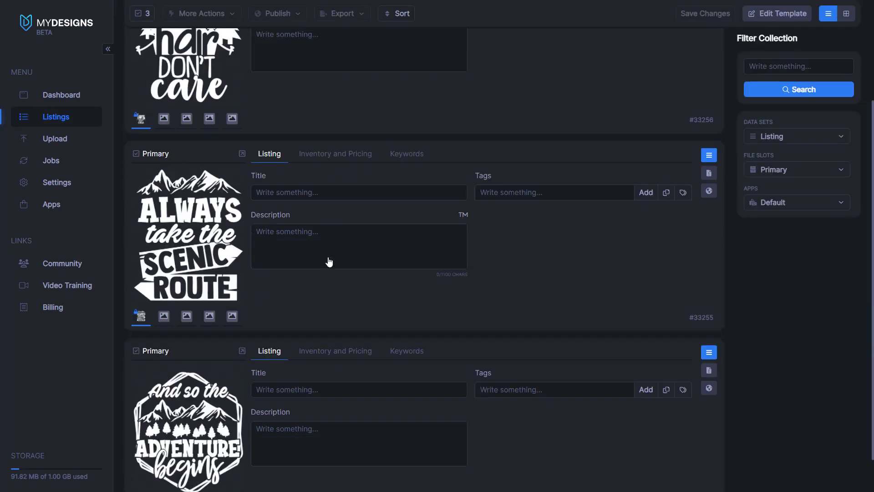
pyautogui.scroll(-1, 328, 261)
pyautogui.scroll(4, 328, 261)
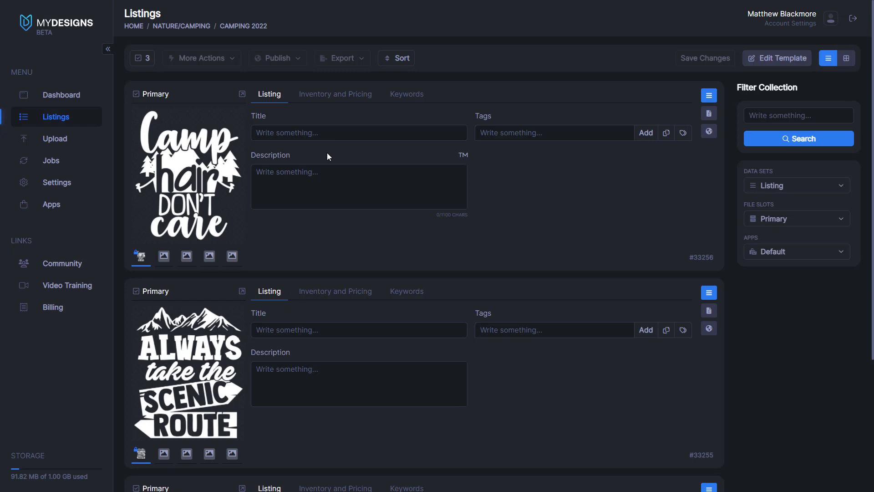
pyautogui.click(315, 133)
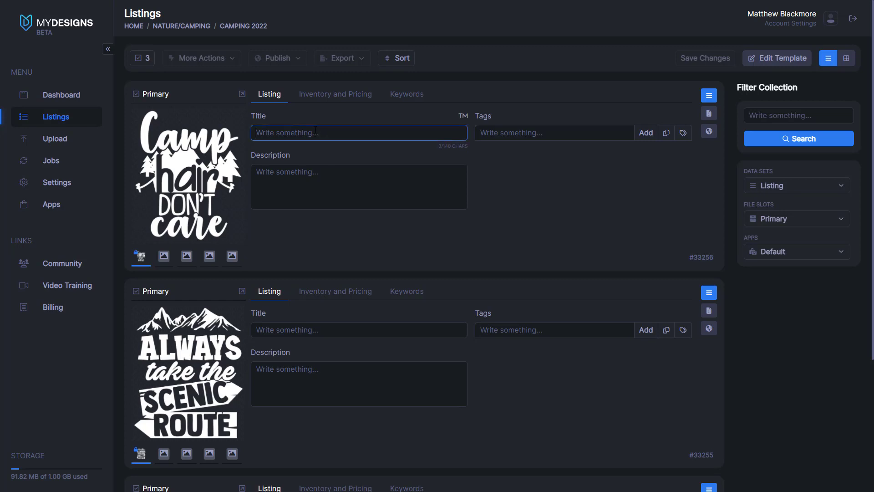
pyautogui.click(145, 58)
pyautogui.click(177, 91)
# Start a bulk edit of the selected listings on the Title field with the action Add to front.
pyautogui.click(215, 60)
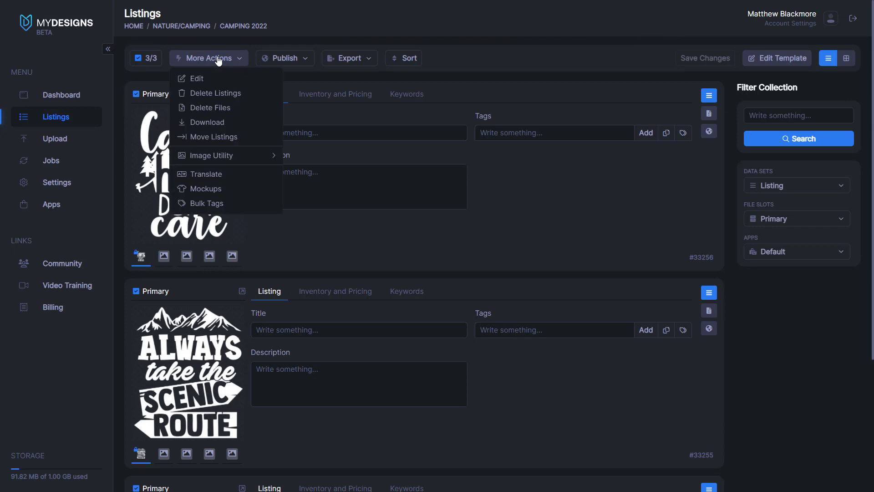
pyautogui.click(222, 76)
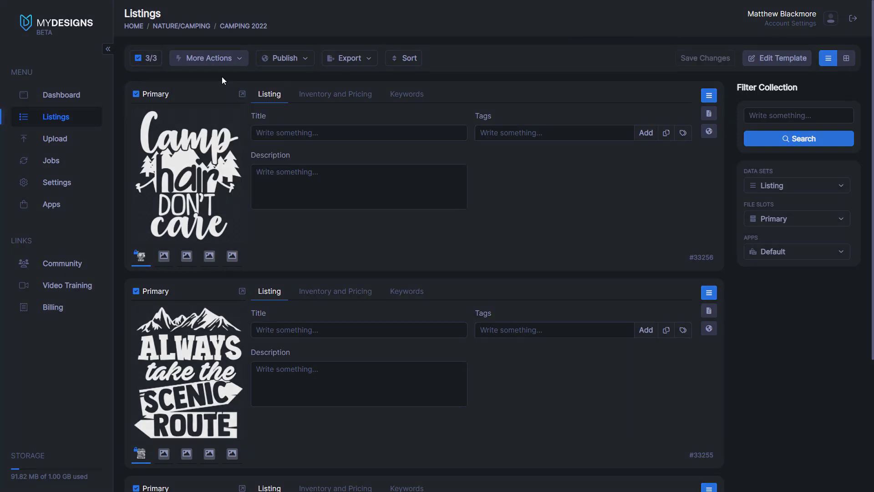
pyautogui.click(319, 80)
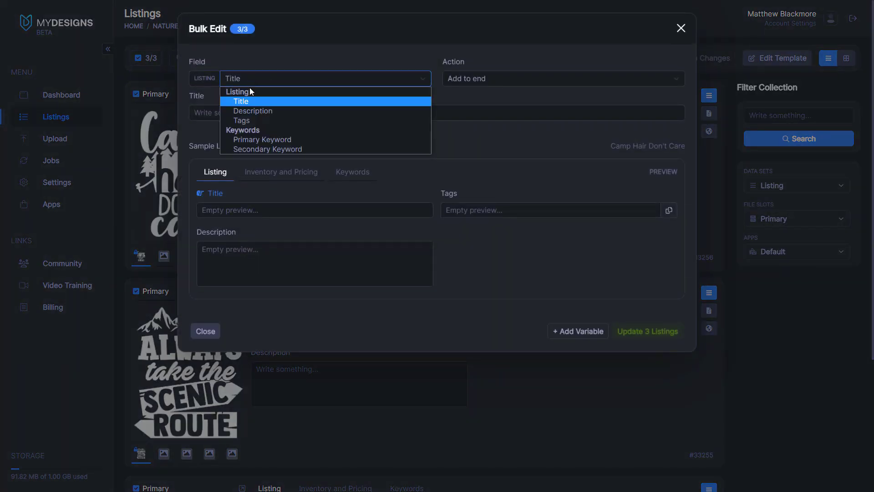
pyautogui.click(241, 101)
pyautogui.click(515, 78)
pyautogui.click(501, 91)
pyautogui.click(423, 82)
pyautogui.click(241, 101)
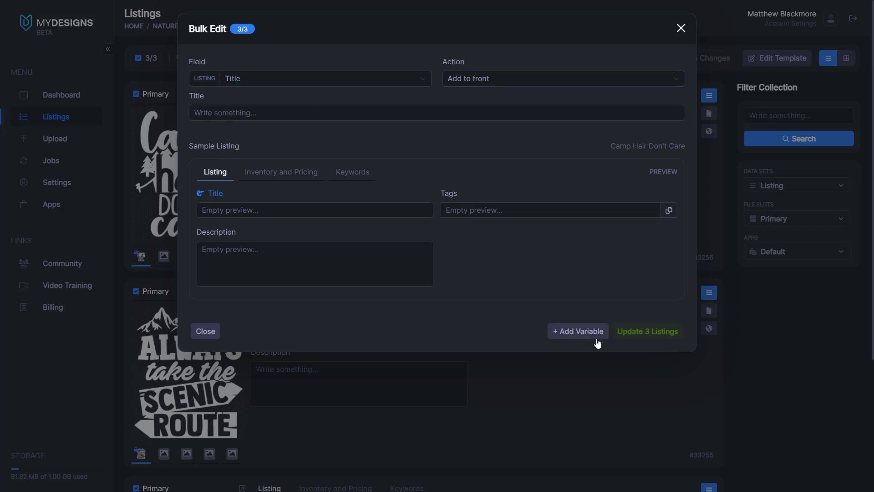
# Add the variable {var1} to the bulk title, sourced from App, File Details, Primary, File Name, and close the bulk edit without updating.
pyautogui.click(559, 343)
pyautogui.click(216, 112)
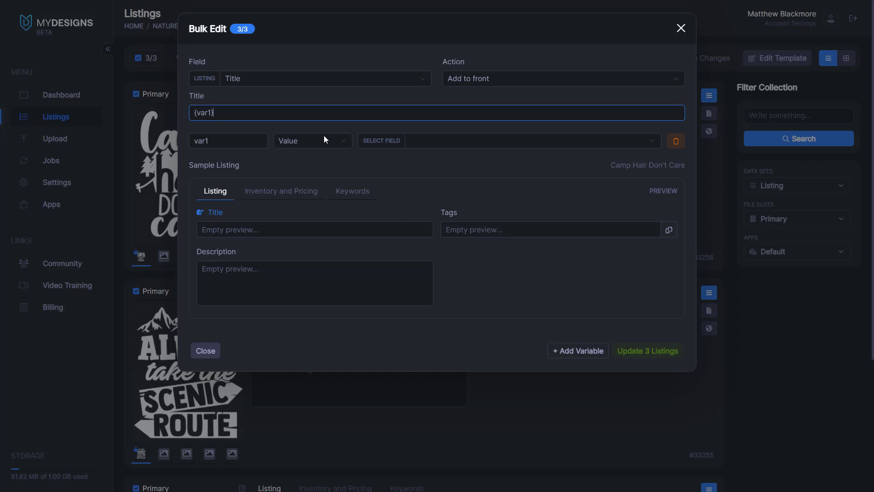
pyautogui.click(309, 140)
pyautogui.click(299, 173)
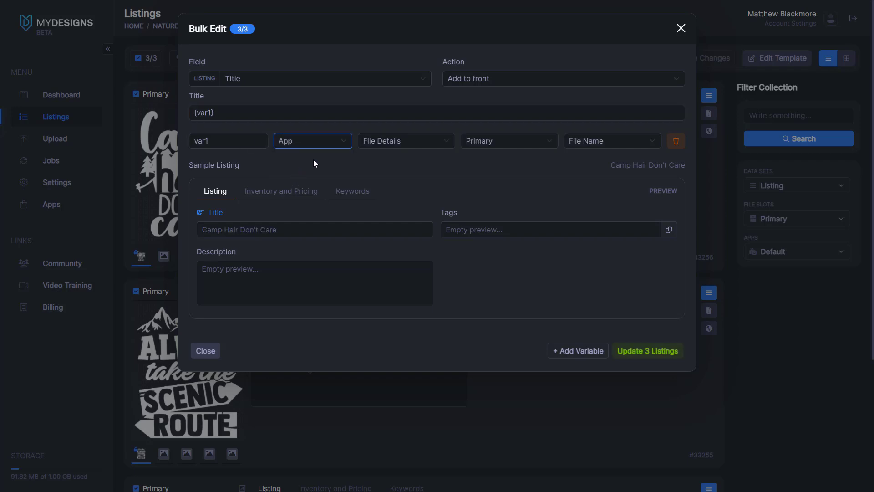
pyautogui.click(403, 142)
pyautogui.click(518, 145)
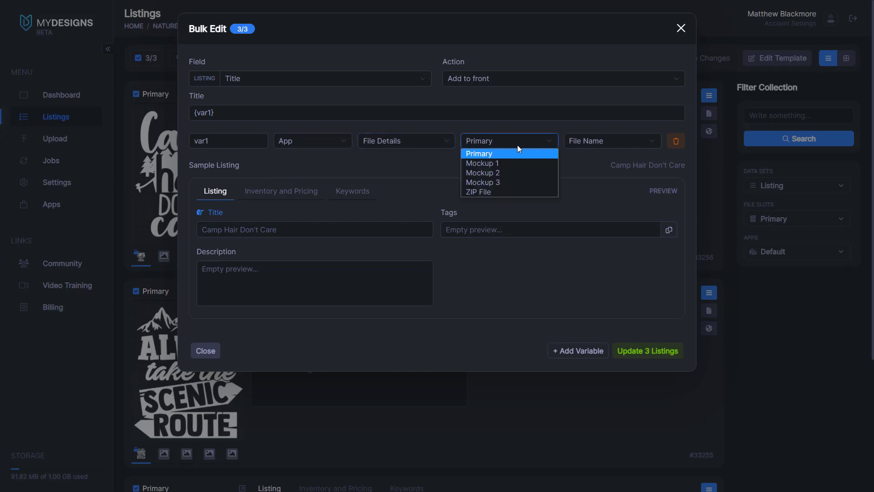
pyautogui.click(603, 141)
pyautogui.click(603, 141)
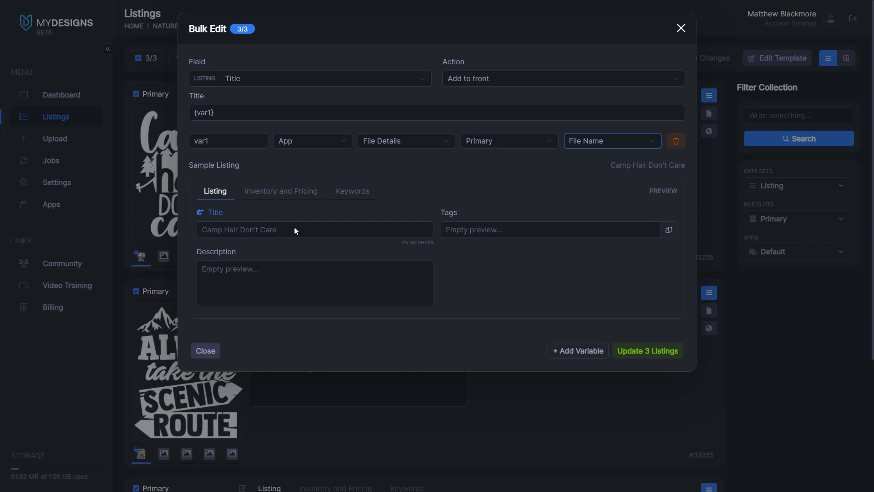
pyautogui.click(681, 29)
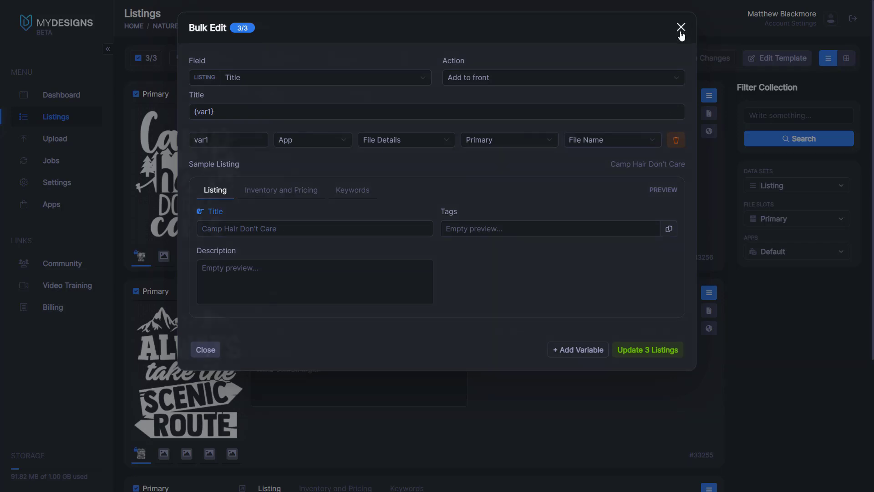
# Enter "[keywords.primary keyword]" as the title of the Camp Hair Don't Care listing and show the Scenic Route listing's keyword fields.
pyautogui.click(322, 134)
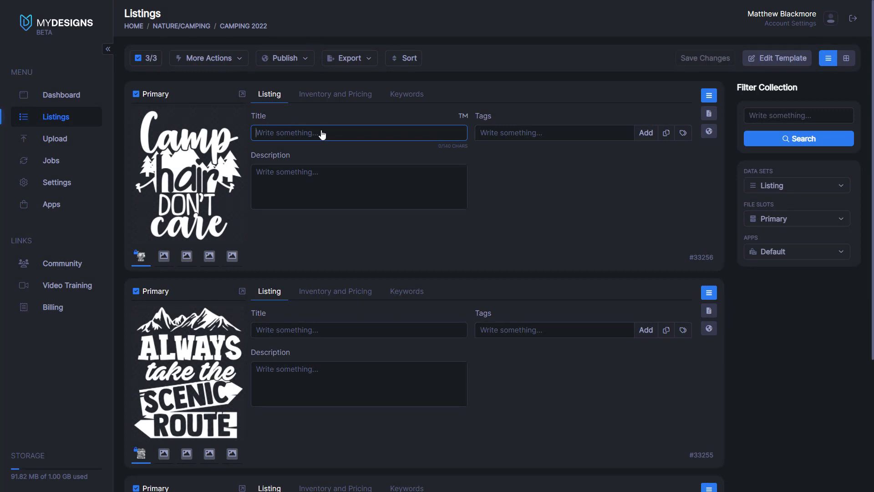
pyautogui.write('{')
pyautogui.press('BackSpace')
pyautogui.write('[')
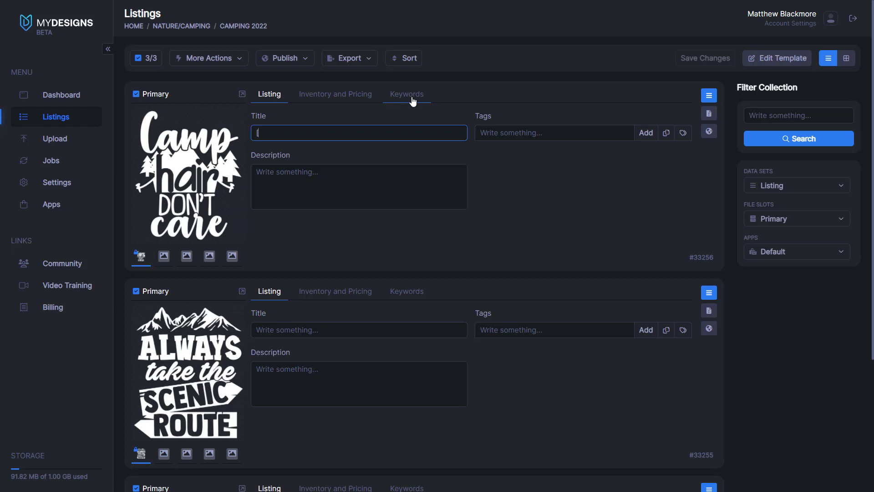
pyautogui.write('words.')
pyautogui.click(407, 291)
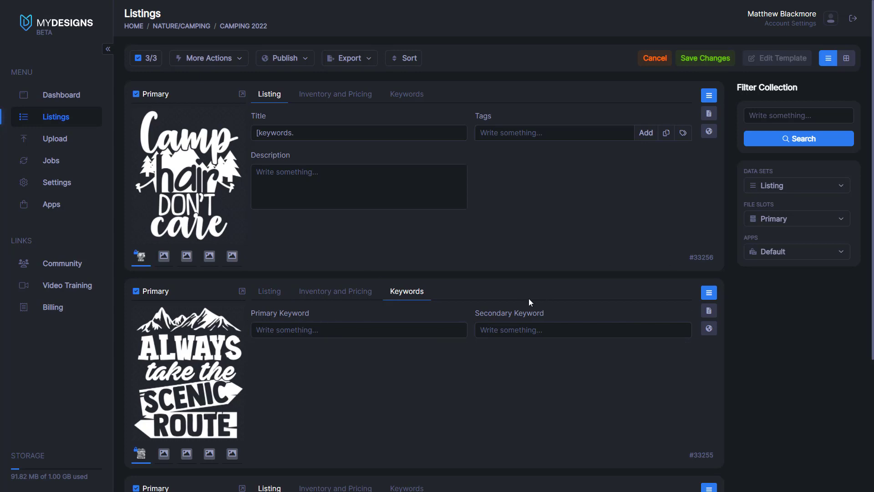
pyautogui.click(301, 134)
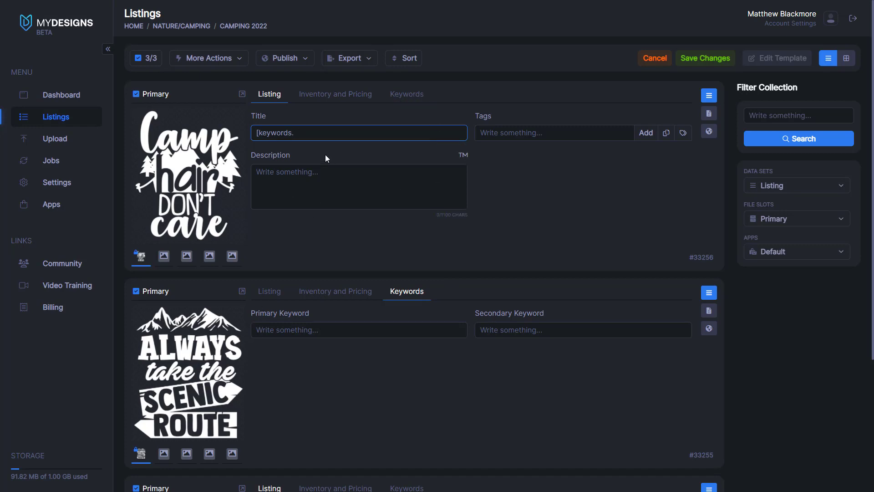
pyautogui.write('primary keyword')
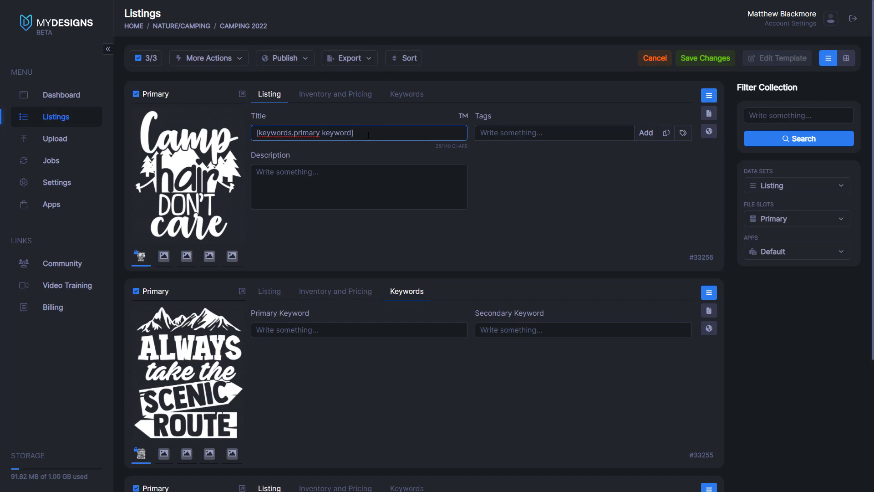
pyautogui.moveTo(362, 135); pyautogui.dragTo(296, 333)
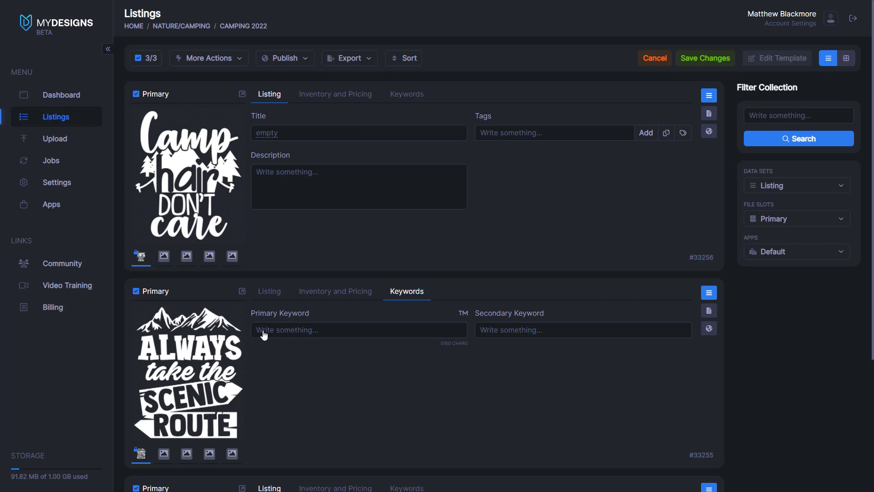
pyautogui.click(277, 137)
pyautogui.click(273, 324)
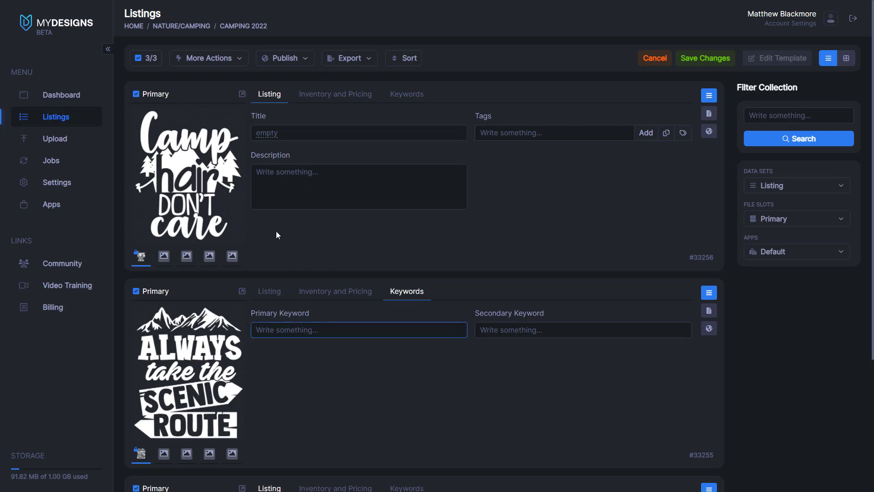
pyautogui.click(520, 183)
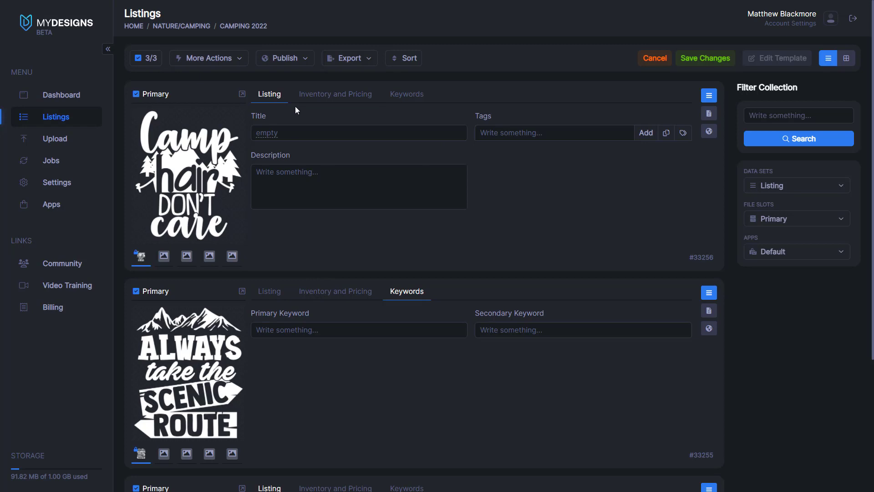
# Set the Camp Hair Don't Care listing's primary keyword to "Camping" and save the changes.
pyautogui.click(416, 99)
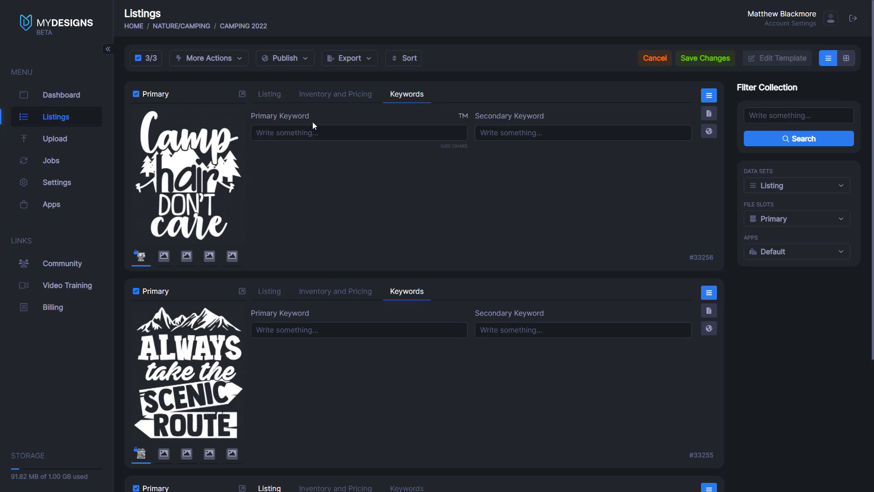
pyautogui.click(313, 132)
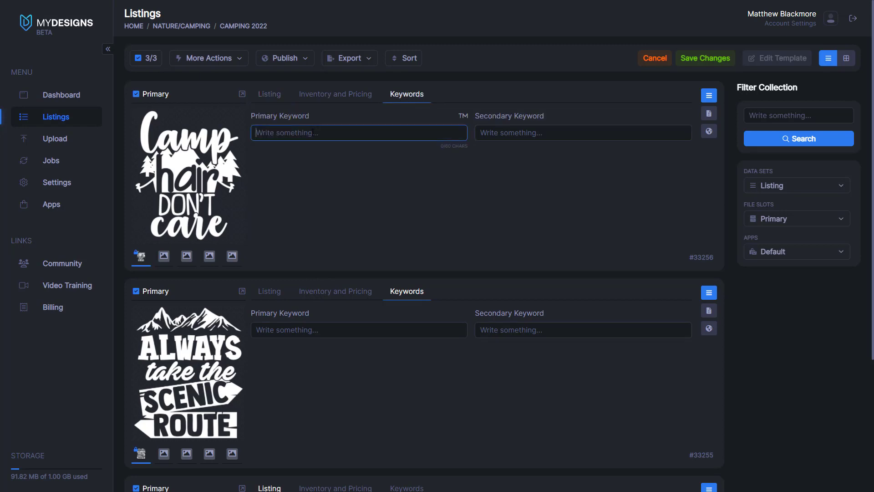
pyautogui.write('Camping')
pyautogui.click(402, 189)
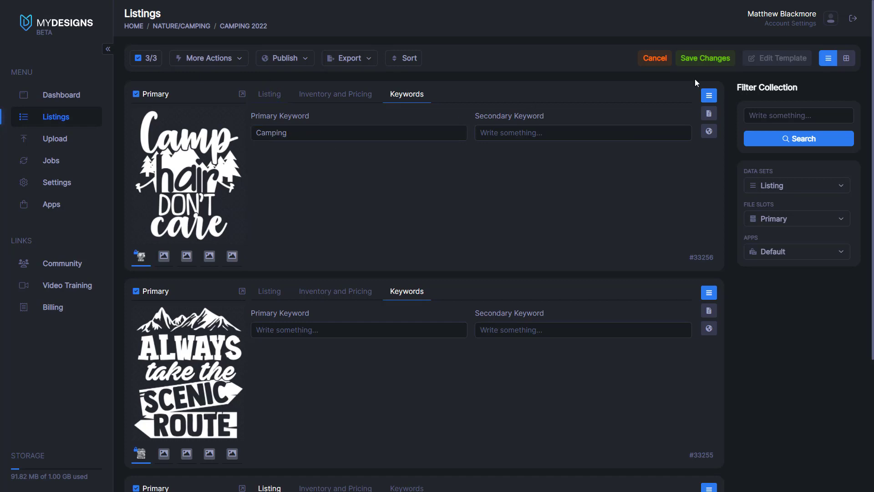
pyautogui.click(704, 59)
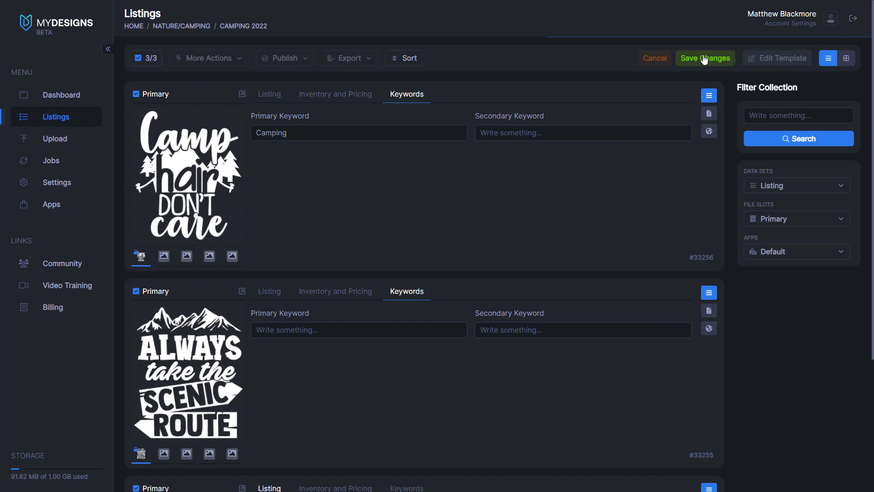
# Change the Camp Hair Don't Care listing's primary keyword to "Camping sahjgsajgusg", save, and show its title.
pyautogui.click(268, 95)
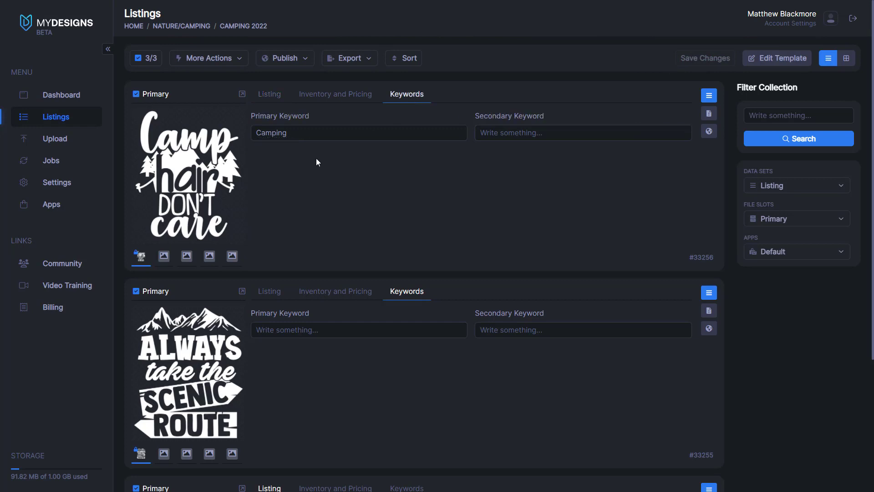
pyautogui.click(307, 135)
pyautogui.write('sahjgsajgusg')
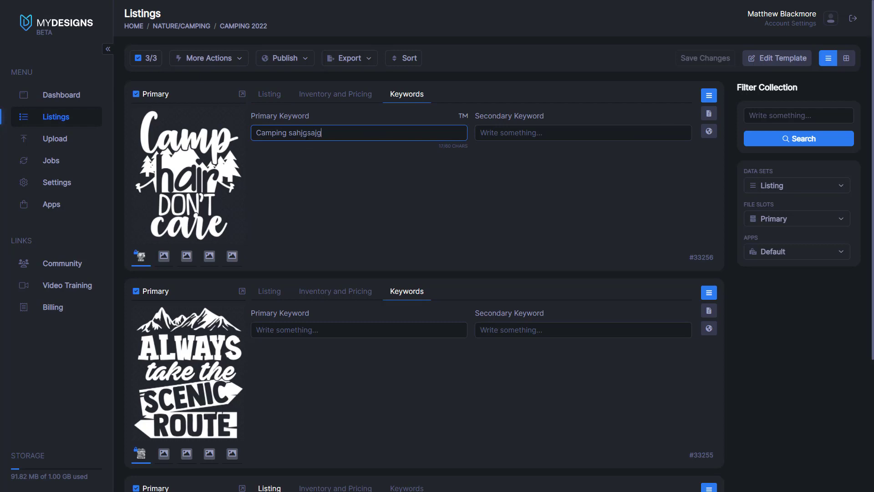
pyautogui.click(603, 227)
pyautogui.click(705, 58)
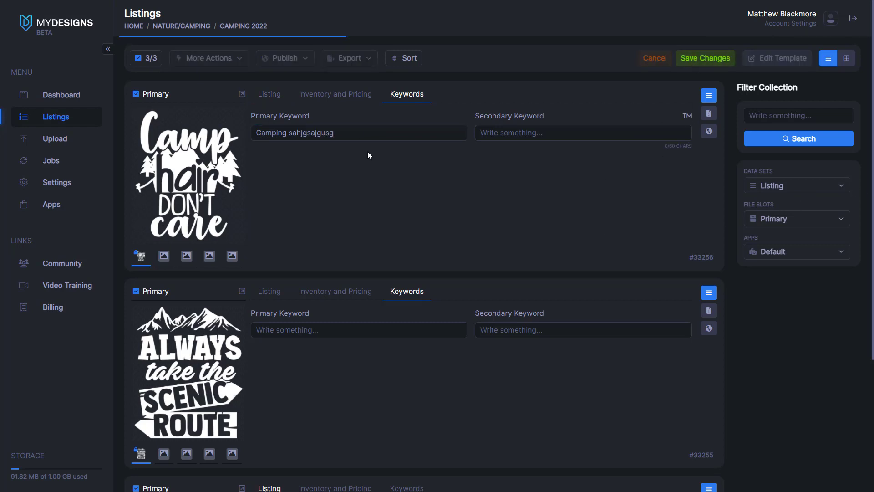
pyautogui.click(270, 97)
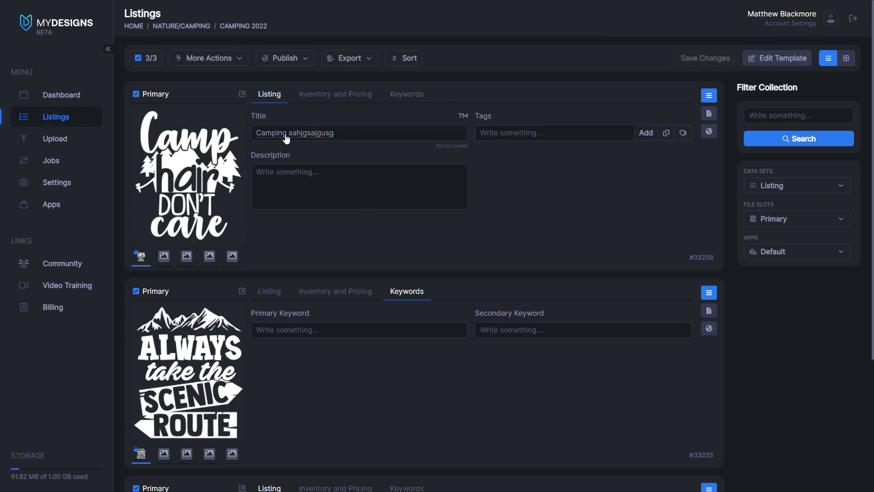
# Clear the Camp Hair Don't Care listing's primary keyword and return to its listing fields.
pyautogui.click(407, 96)
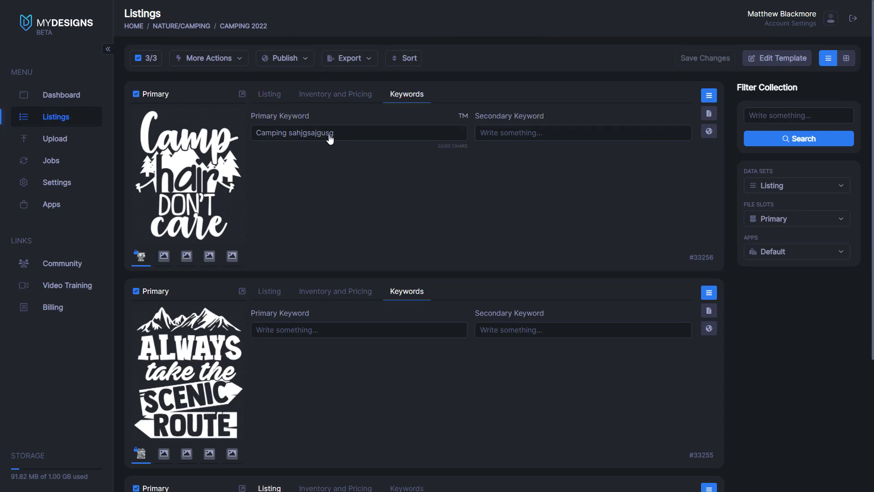
pyautogui.click(351, 136)
pyautogui.hotkey('ctrl', 'a')
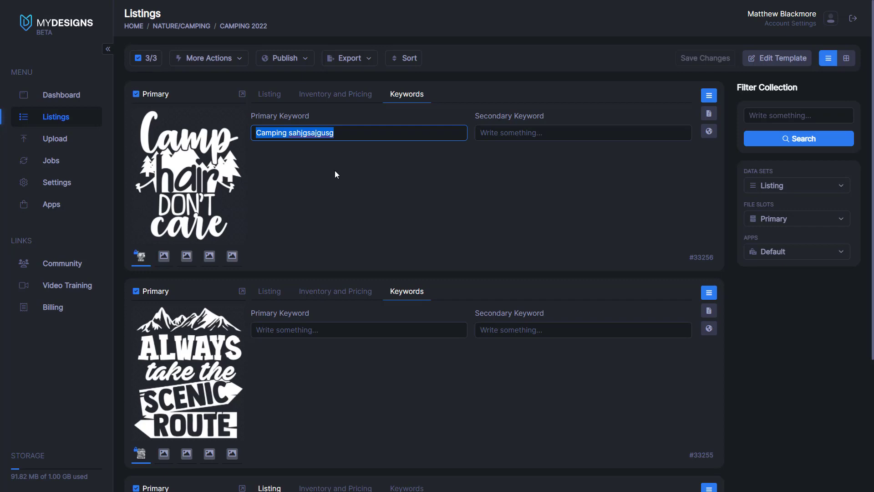
pyautogui.press('BackSpace')
pyautogui.click(276, 96)
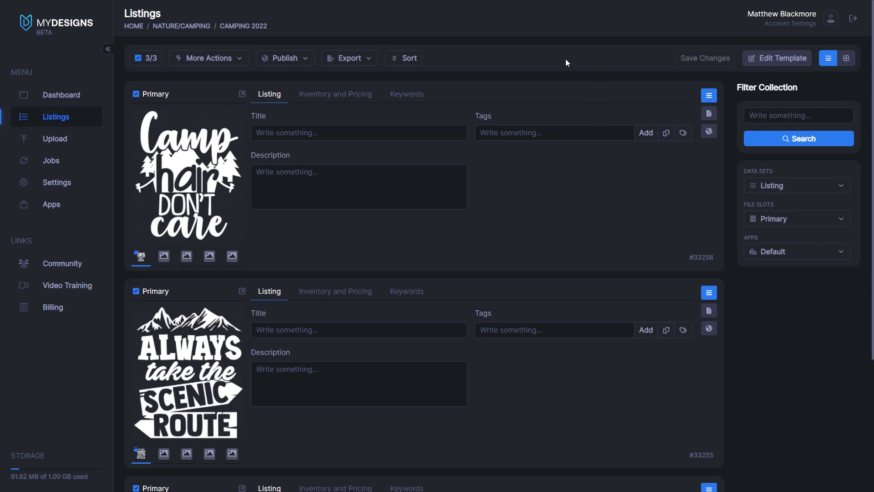
# Set the collection template's title to "[keywords.primary keyword] svg, [keywords.niches] svg, png, jpg, pdf, eps | vector, clipart, instant download".
pyautogui.click(769, 64)
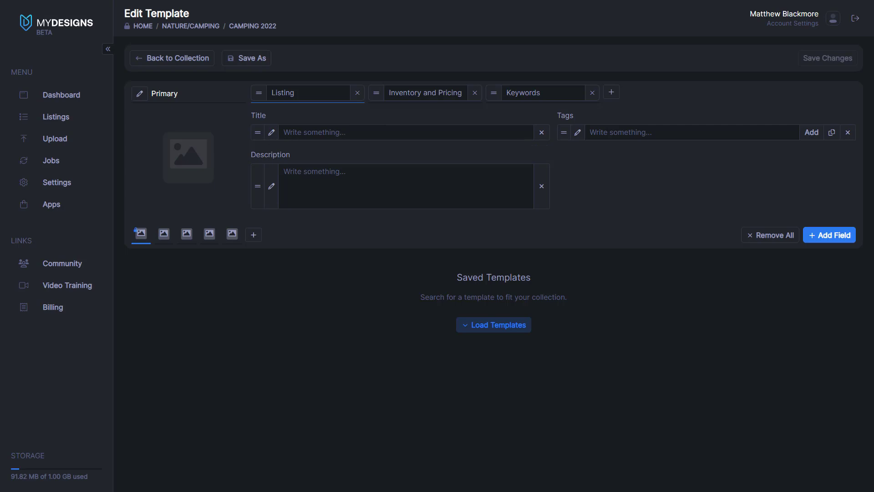
pyautogui.click(343, 132)
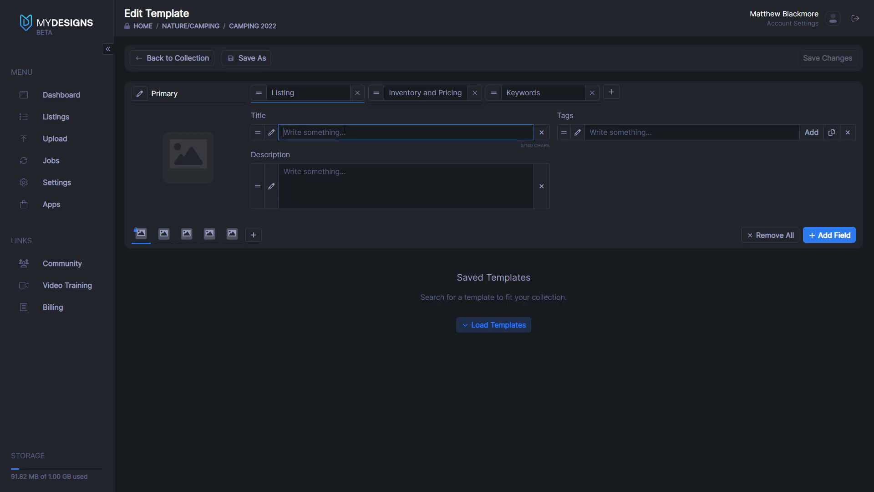
pyautogui.hotkey('ctrl', 'v')
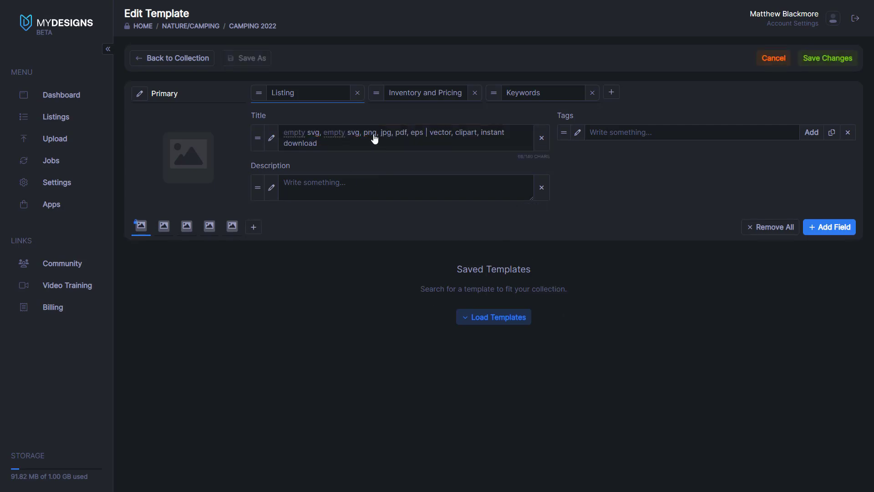
# Read through the template title's full text, checking its keyword variables and fixed wording to the end.
pyautogui.click(350, 133)
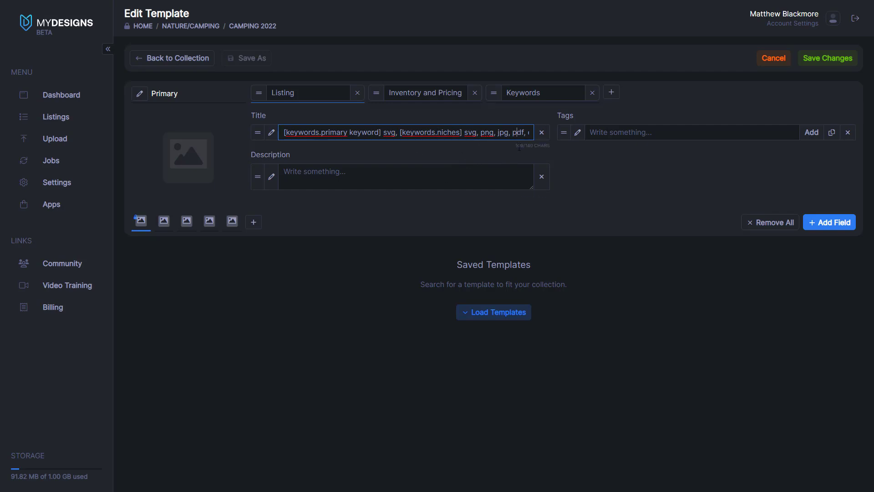
pyautogui.press('Right')
pyautogui.press('Right')
pyautogui.press('Right')
pyautogui.press('Right')
pyautogui.press('Right')
pyautogui.press('Right')
pyautogui.press('Right')
pyautogui.press('Right')
pyautogui.press('Right')
pyautogui.press('Right')
pyautogui.press('Right')
pyautogui.press('Right')
pyautogui.press('Right')
pyautogui.press('Right')
pyautogui.press('Right')
pyautogui.press('Right')
pyautogui.press('Right')
pyautogui.press('Right')
pyautogui.press('Right')
pyautogui.press('Right')
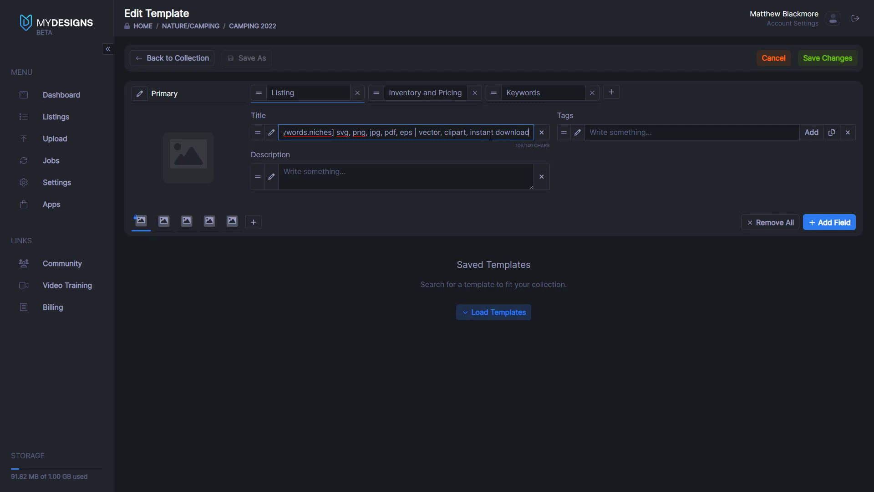
pyautogui.click(586, 183)
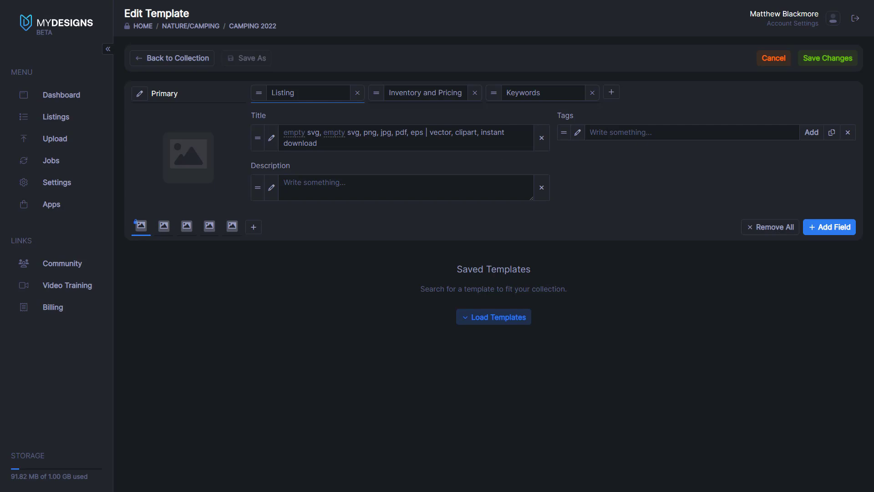
# Paste the prepared SVG description with the primary keyword and niches variables into the template and enlarge the field to review it.
pyautogui.click(292, 188)
pyautogui.hotkey('ctrl', 'v')
pyautogui.click(394, 235)
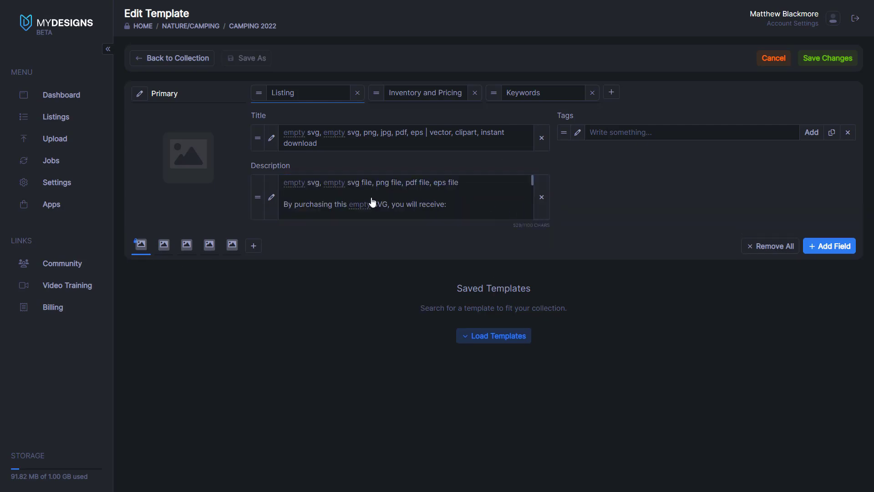
pyautogui.click(323, 189)
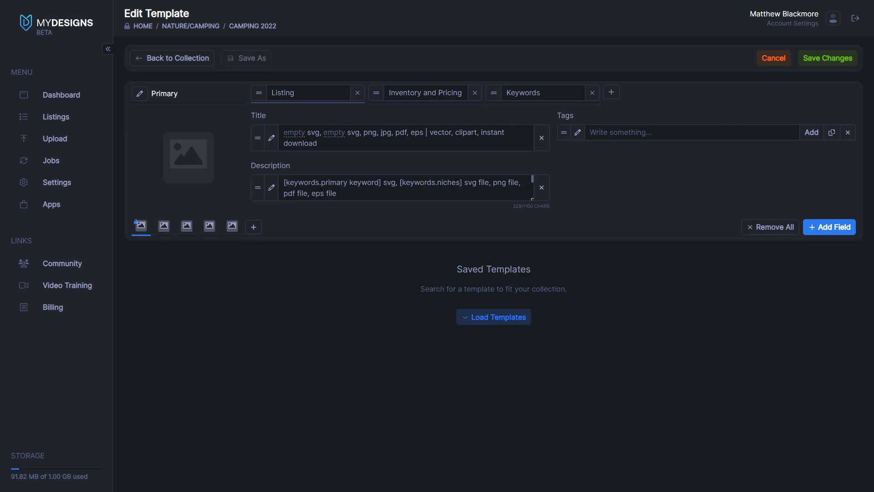
pyautogui.scroll(-2, 451, 184)
pyautogui.scroll(4, 405, 189)
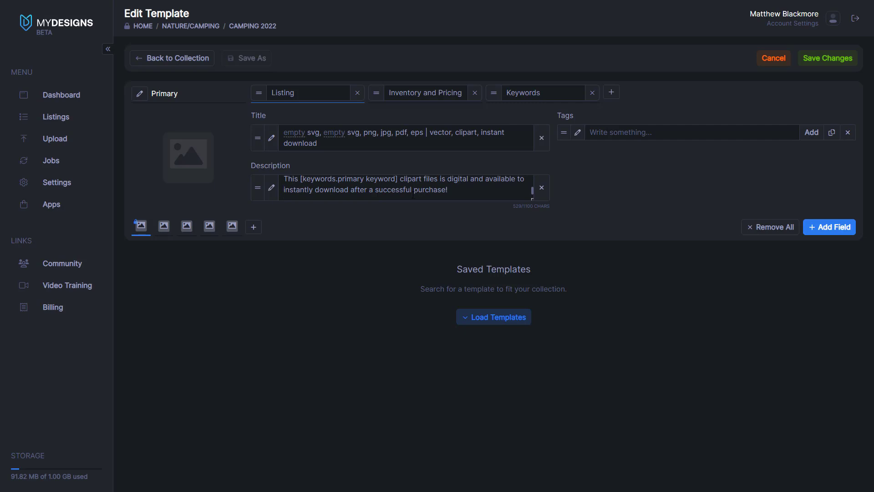
pyautogui.moveTo(532, 199); pyautogui.dragTo(531, 335)
pyautogui.scroll(1, 373, 294)
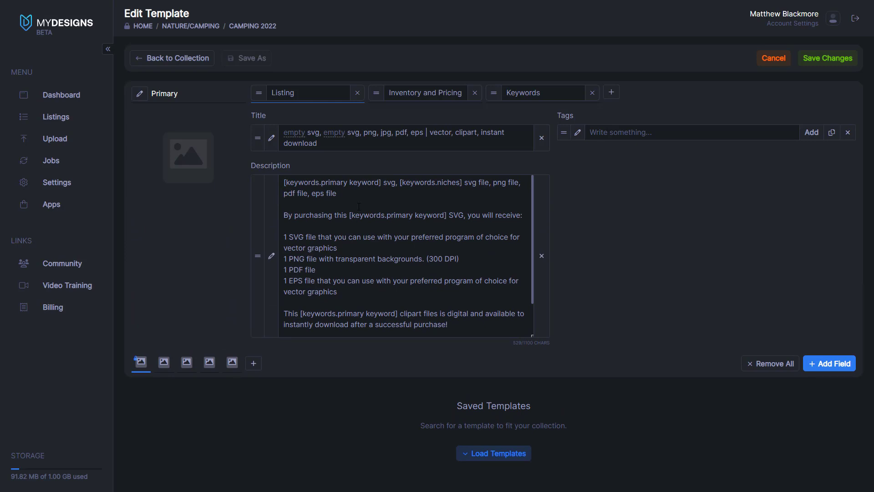
pyautogui.scroll(-2, 407, 260)
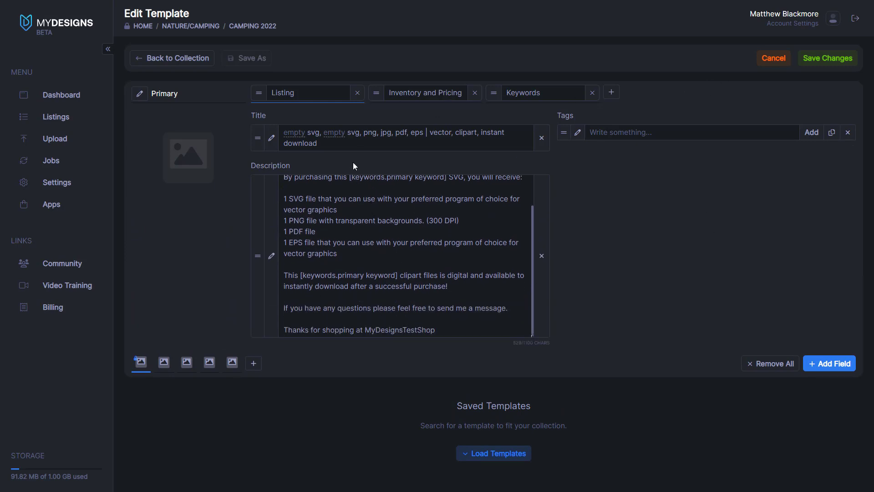
# Save the template with the option "Update template and designs" and look over the collection's listings.
pyautogui.click(825, 59)
pyautogui.click(442, 78)
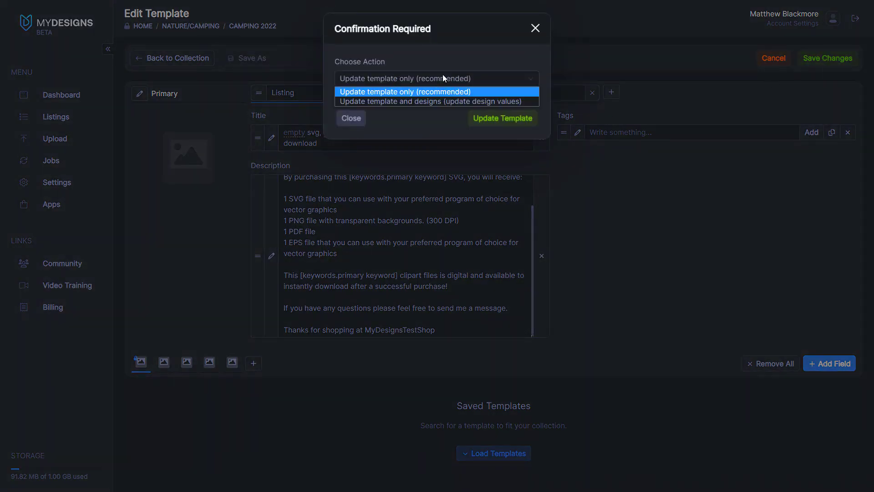
pyautogui.click(433, 101)
pyautogui.click(503, 120)
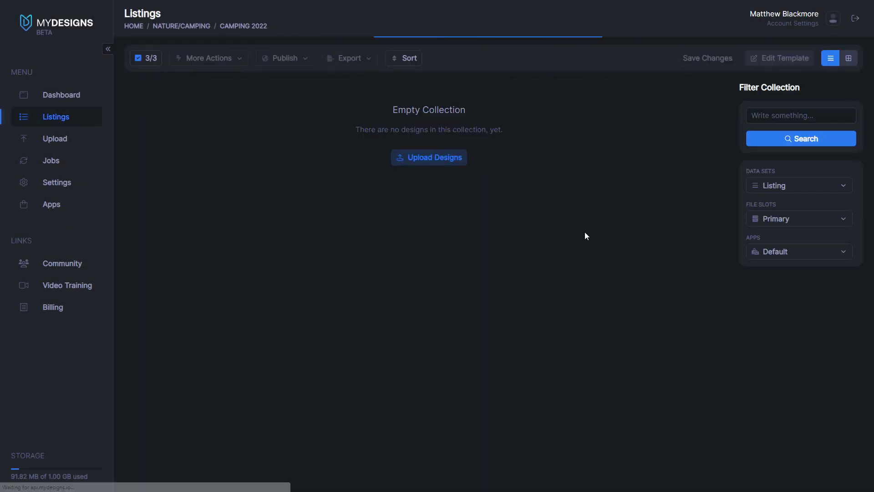
pyautogui.scroll(-4, 215, 344)
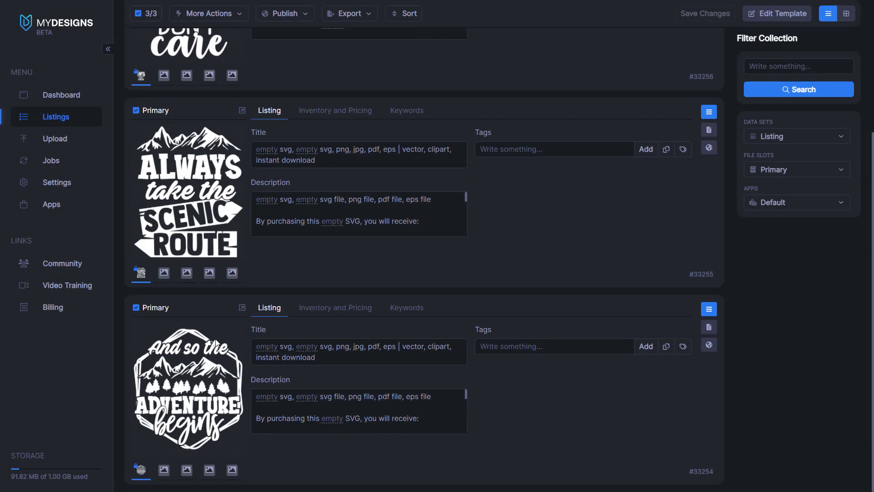
pyautogui.scroll(4, 237, 337)
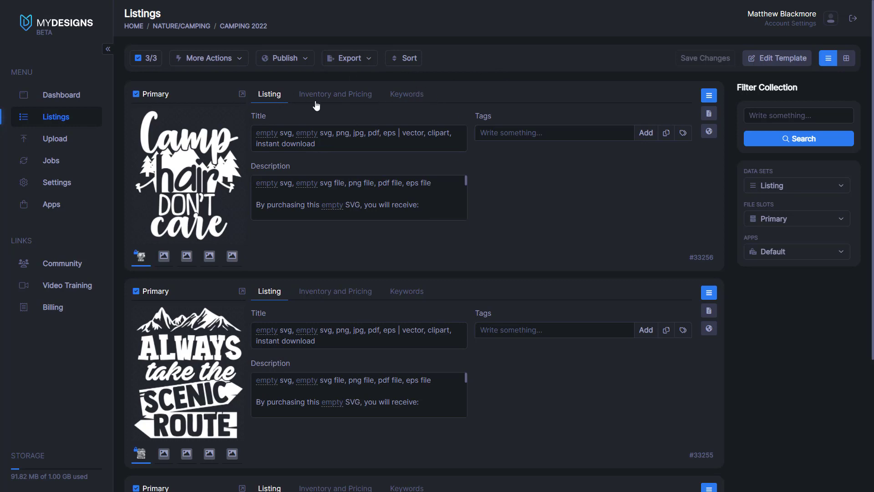
# Set the template's Niches keyword field to "Camping" and save it to both the template and the designs.
pyautogui.click(780, 62)
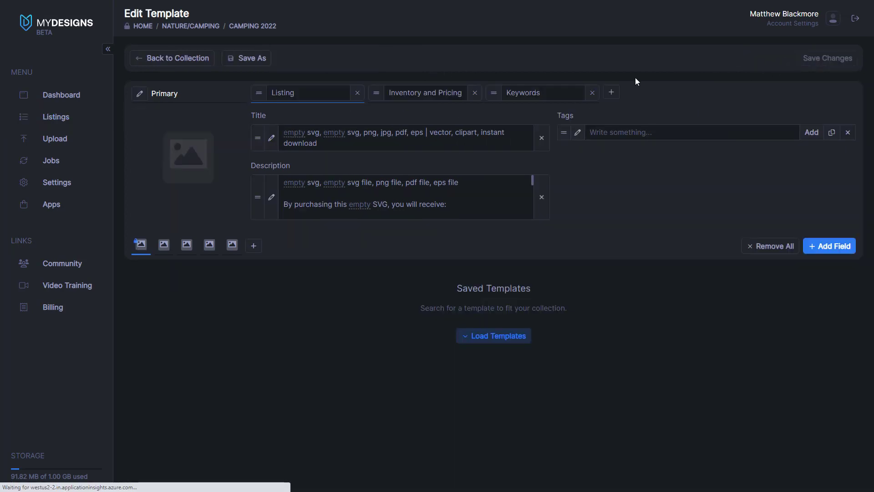
pyautogui.click(542, 93)
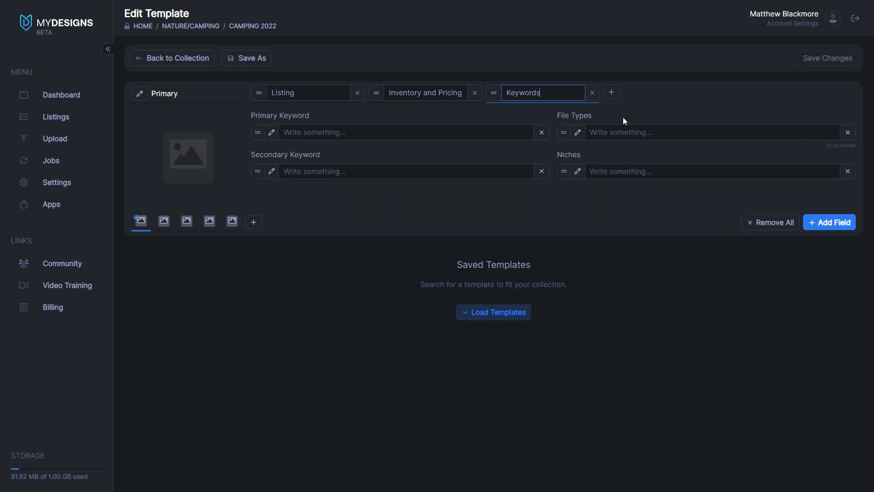
pyautogui.click(652, 171)
pyautogui.write('Camping')
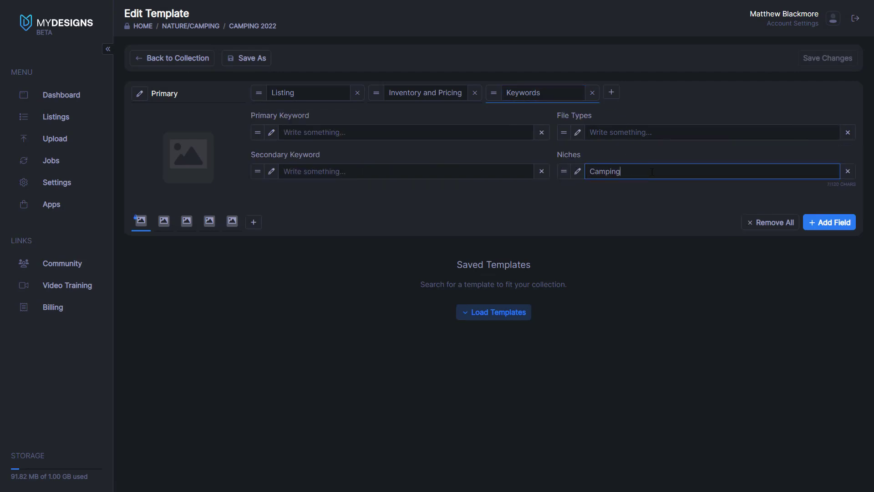
pyautogui.click(827, 58)
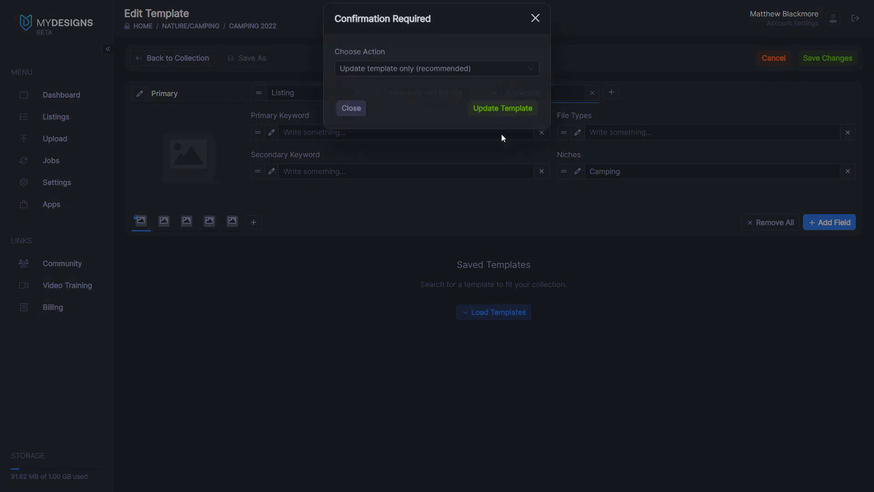
pyautogui.click(433, 83)
pyautogui.click(428, 99)
pyautogui.click(502, 118)
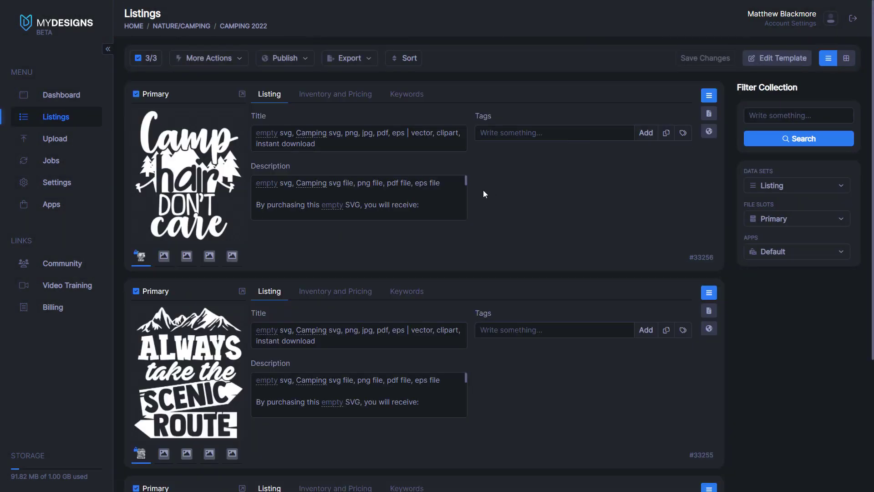
# Examine the titles and descriptions of the camping listings to see where the niche and primary keyword variables are used.
pyautogui.click(322, 188)
pyautogui.click(317, 137)
pyautogui.click(311, 188)
pyautogui.click(367, 346)
pyautogui.press('Tab')
pyautogui.scroll(-2, 396, 267)
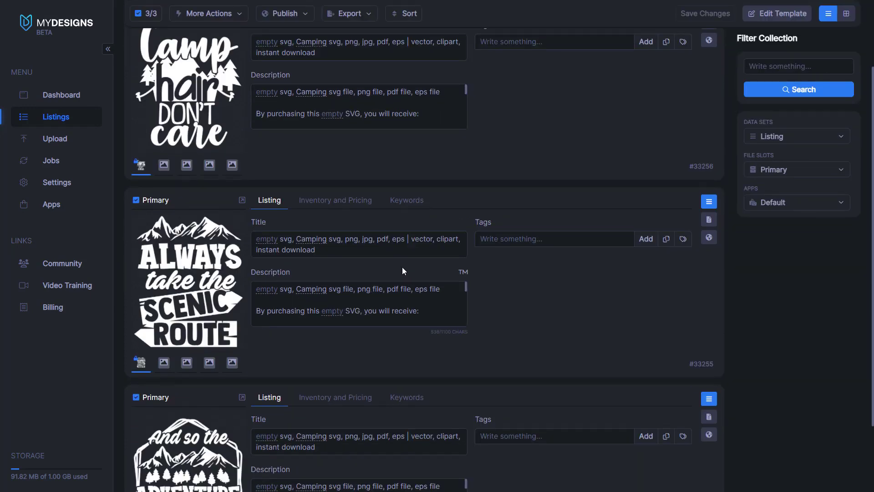
pyautogui.scroll(2, 403, 267)
pyautogui.click(308, 334)
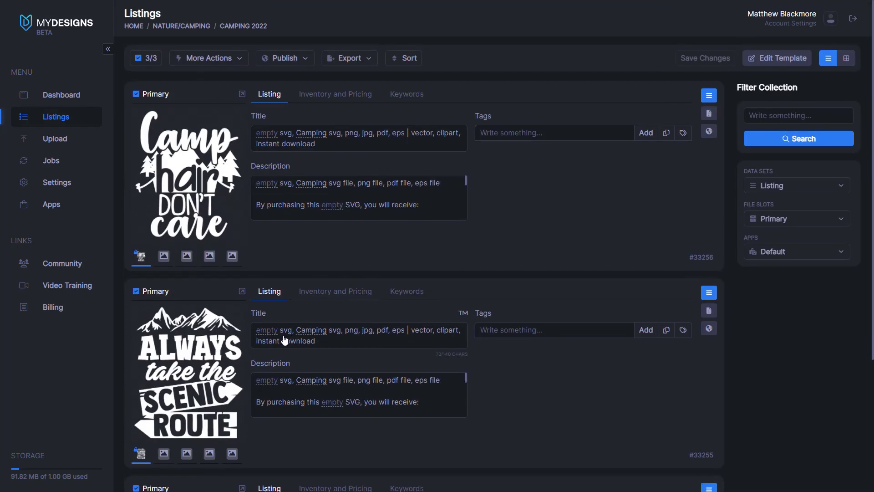
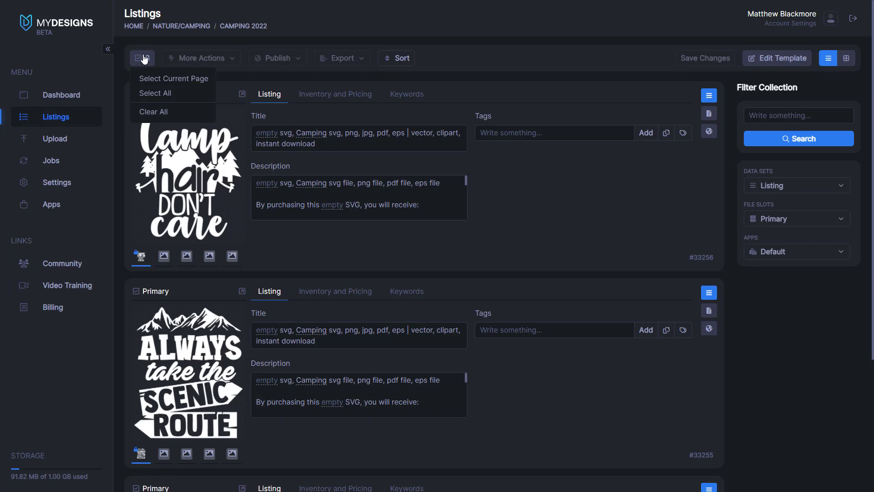
# Select all the listings and set up a bulk edit of the Primary Keyword field with the action "Add to front".
pyautogui.click(155, 94)
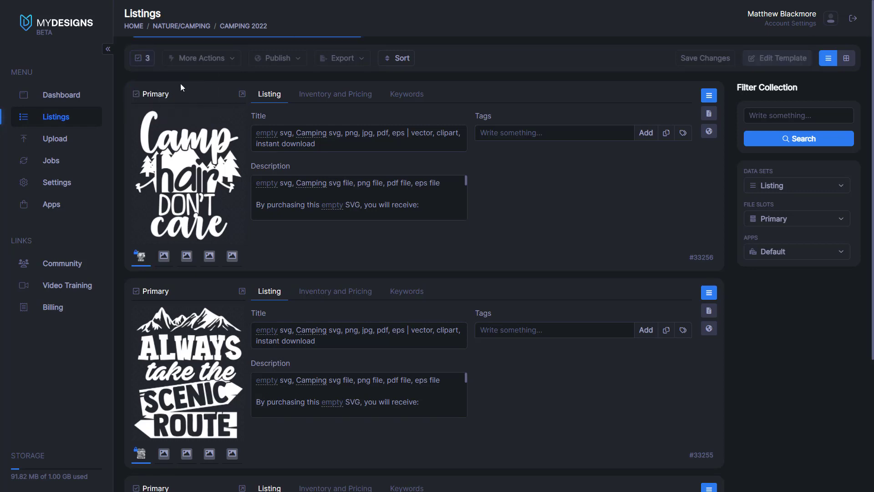
pyautogui.click(216, 60)
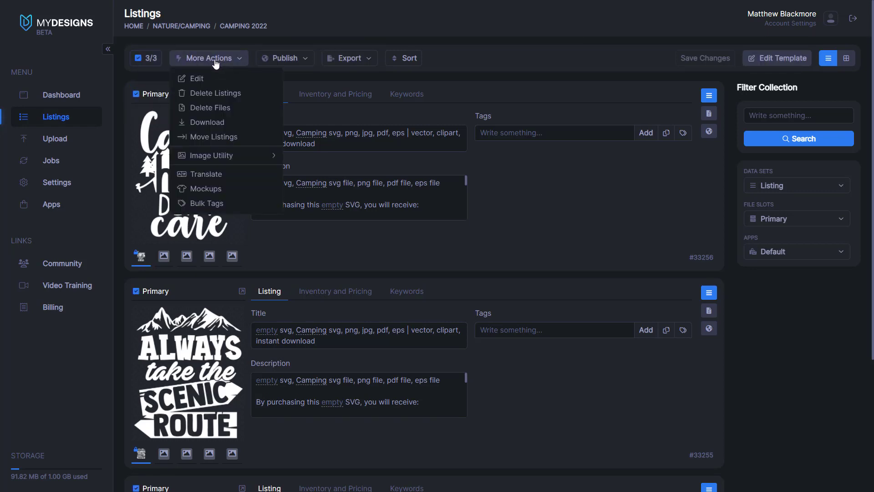
pyautogui.click(212, 80)
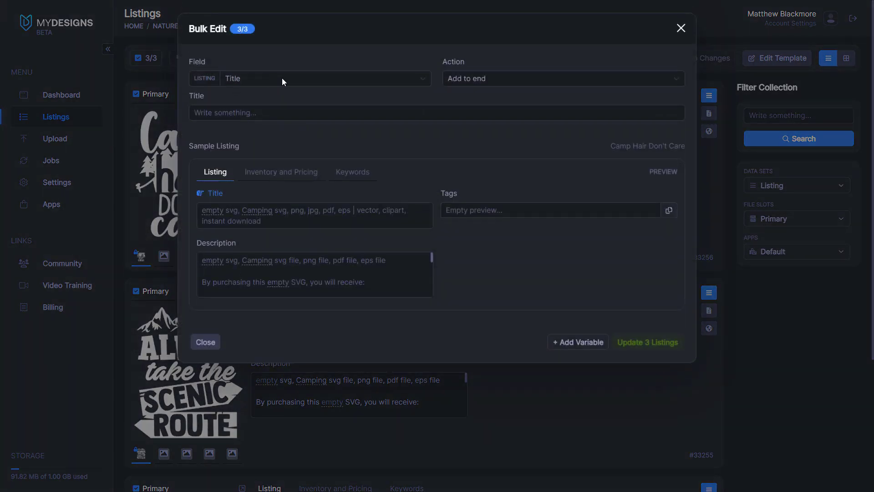
pyautogui.click(326, 78)
pyautogui.click(273, 139)
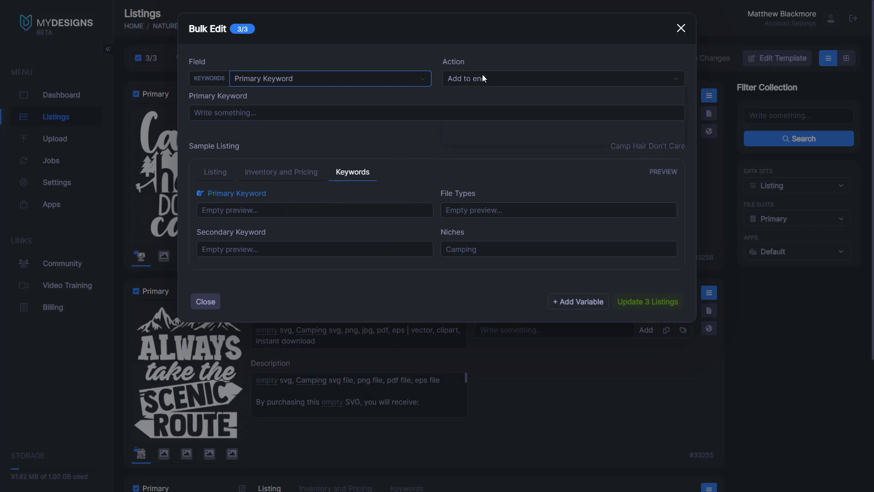
pyautogui.click(474, 89)
pyautogui.click(290, 114)
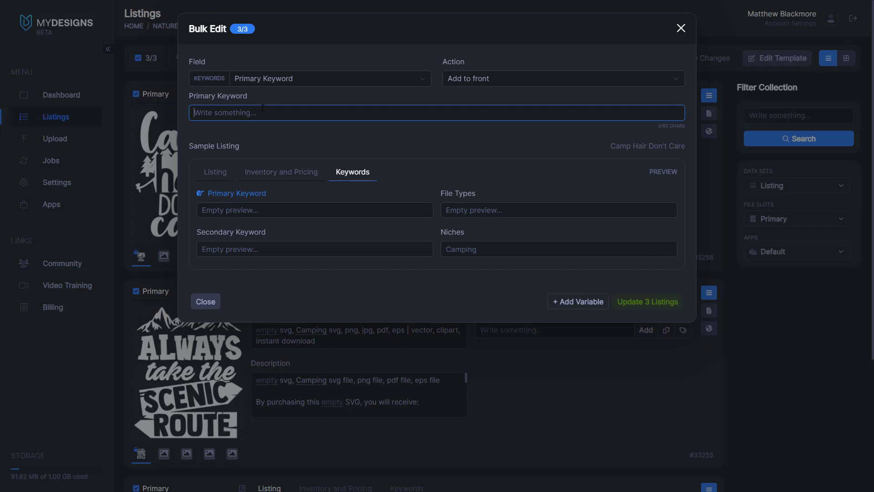
# Fill the primary keyword with variable {var1}, sourced from the app's file details as the Primary slot's File Name, and update the 3 listings.
pyautogui.click(585, 304)
pyautogui.click(221, 117)
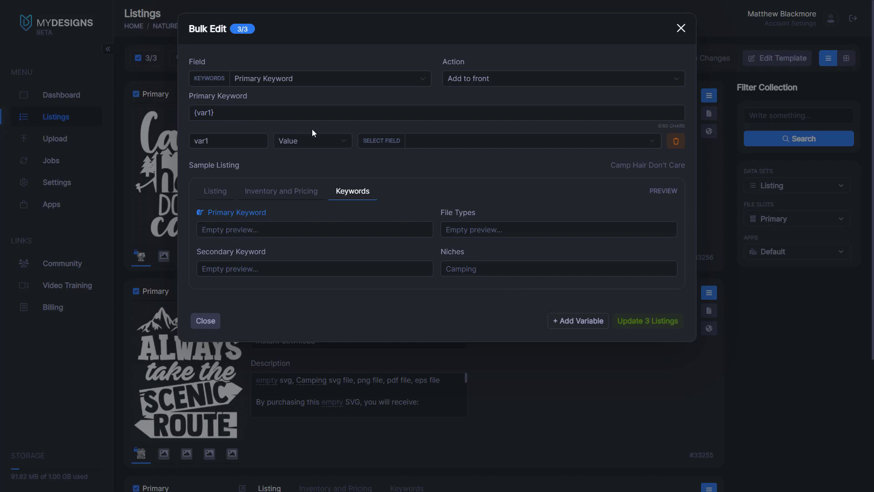
pyautogui.click(305, 142)
pyautogui.click(301, 173)
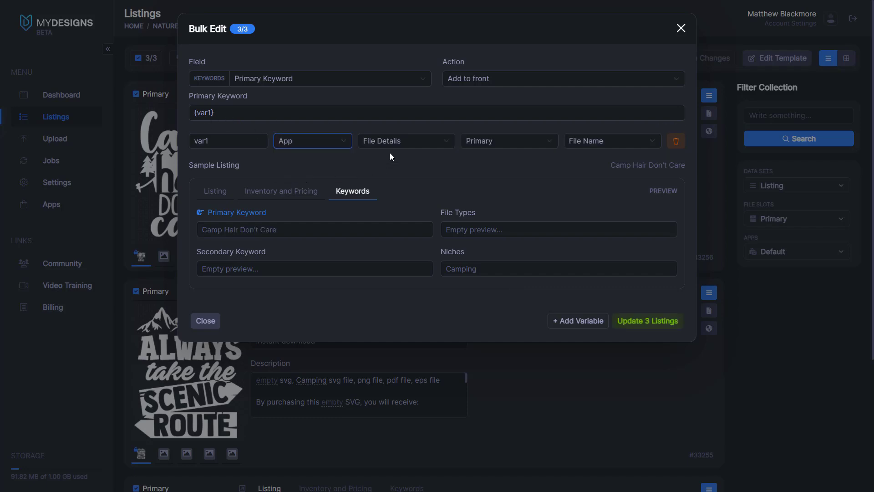
pyautogui.click(486, 142)
pyautogui.click(481, 155)
pyautogui.click(599, 143)
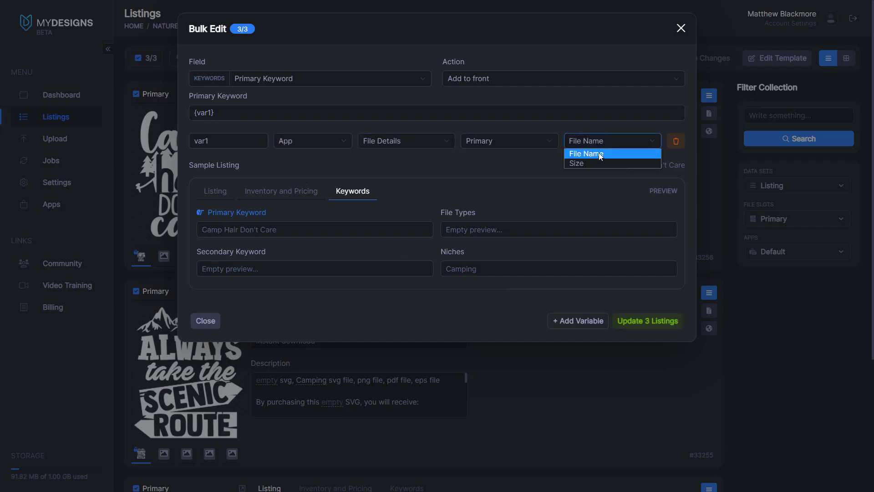
pyautogui.click(594, 154)
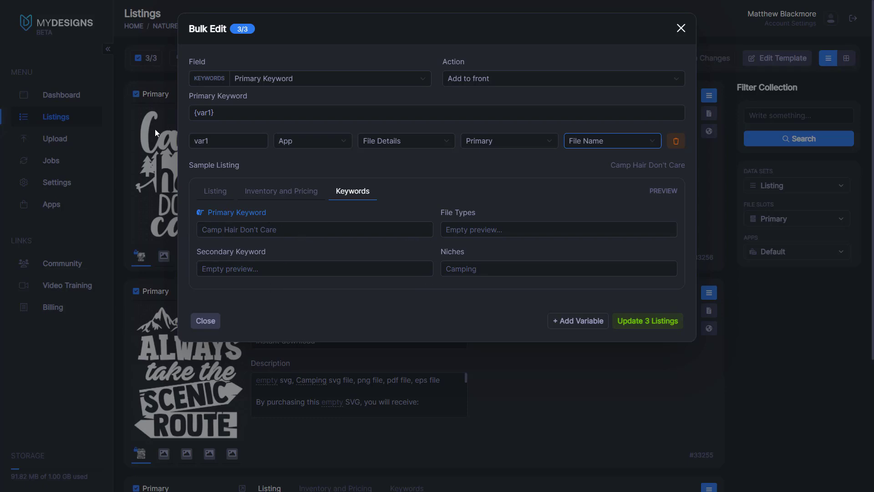
pyautogui.click(645, 321)
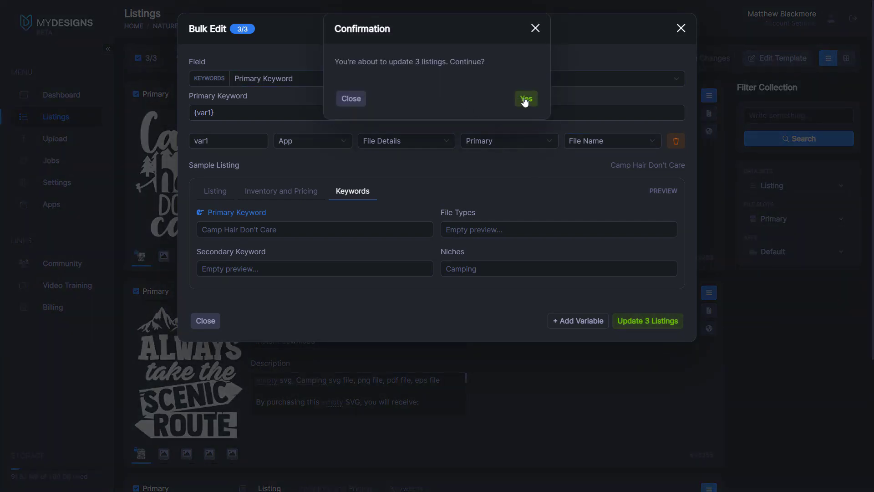
pyautogui.click(525, 100)
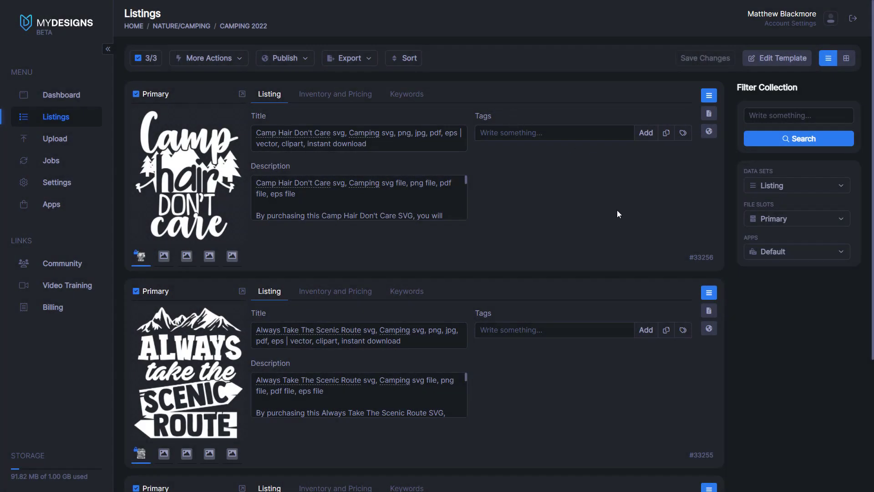
# Check the primary keywords, titles and descriptions of the camping listings to see how the keyword variable is filled in.
pyautogui.click(389, 138)
pyautogui.click(406, 94)
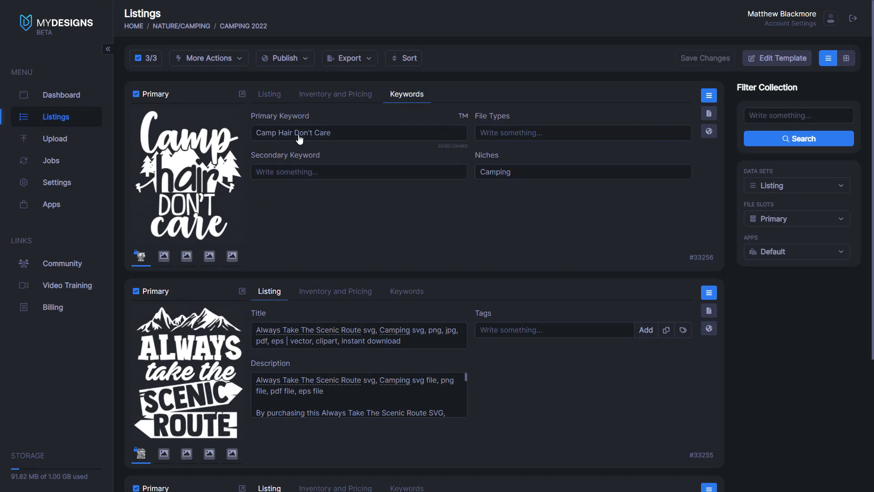
pyautogui.click(407, 294)
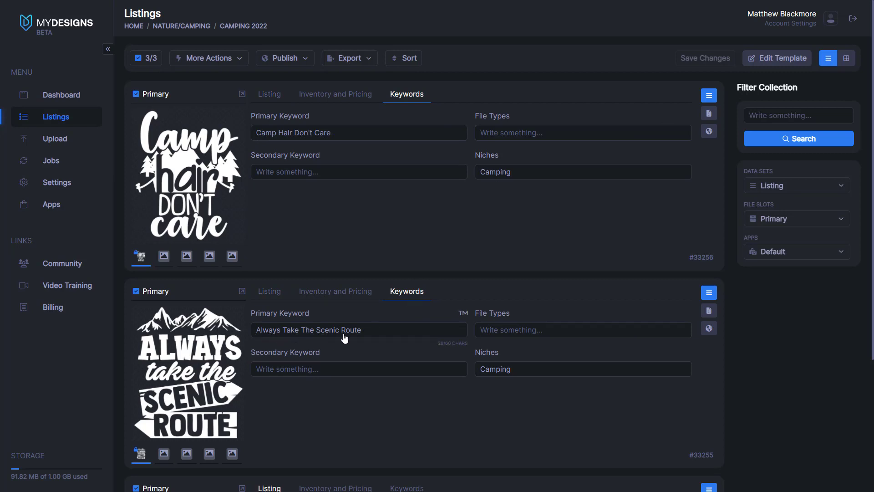
pyautogui.click(257, 94)
pyautogui.click(258, 293)
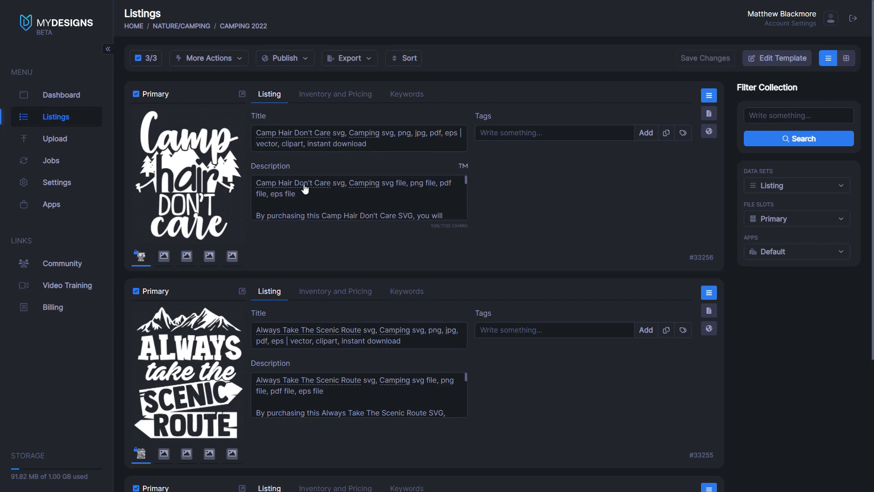
pyautogui.scroll(-6, 327, 195)
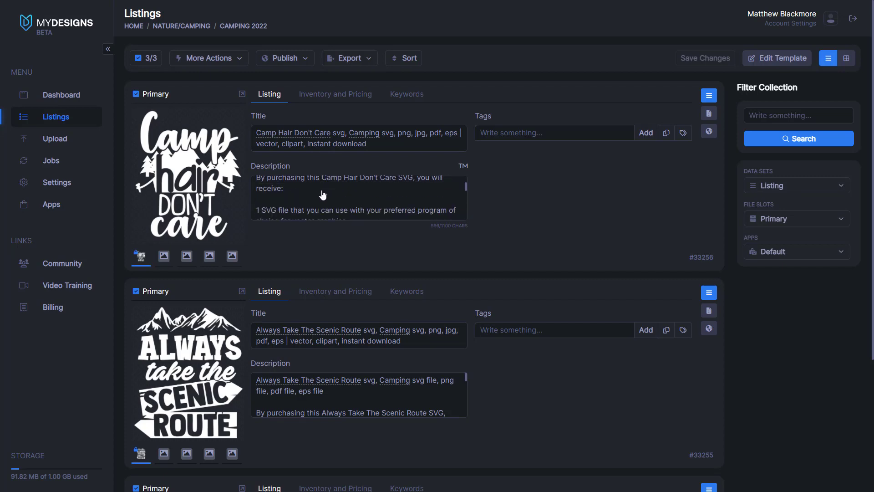
pyautogui.scroll(6, 348, 203)
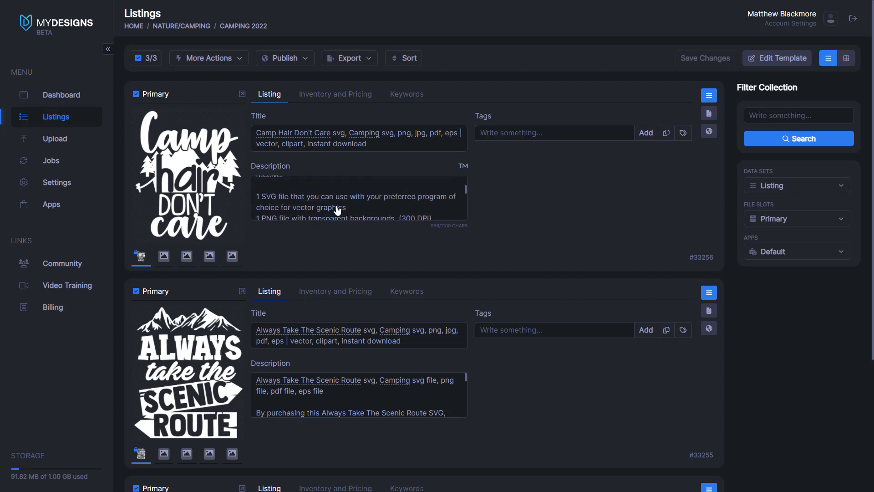
pyautogui.scroll(-6, 319, 349)
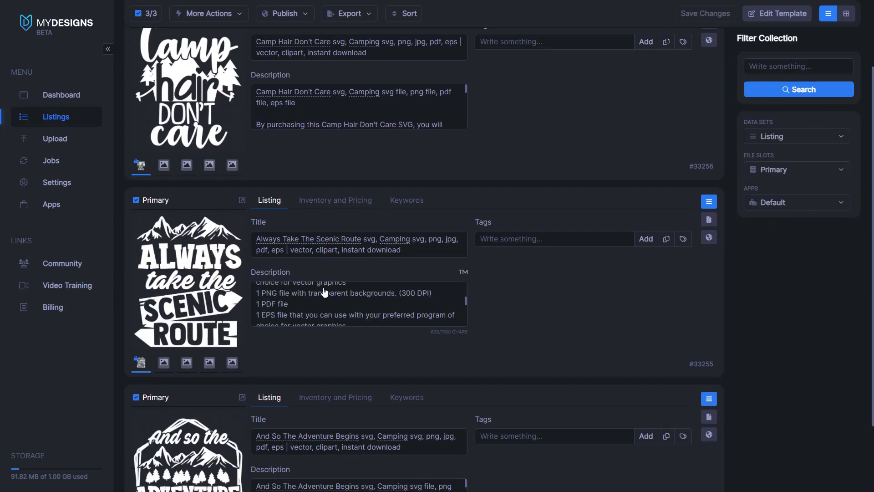
pyautogui.scroll(4, 378, 396)
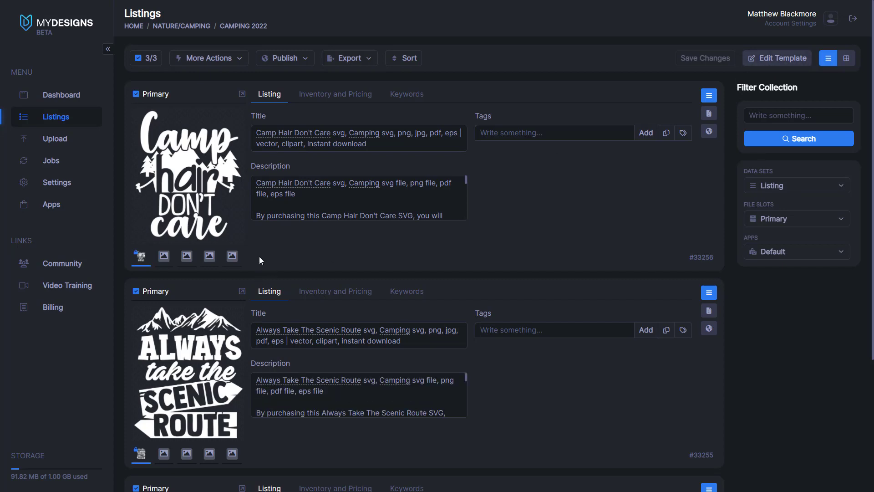
pyautogui.scroll(-3, 228, 291)
pyautogui.scroll(3, 229, 295)
# Upload "Camping Is My Favorite Therapy.png", "Home Is Where We Park At.png" and "I Don't Need Therapy I Just Need To Go Camping.png" to the collection.
pyautogui.click(54, 144)
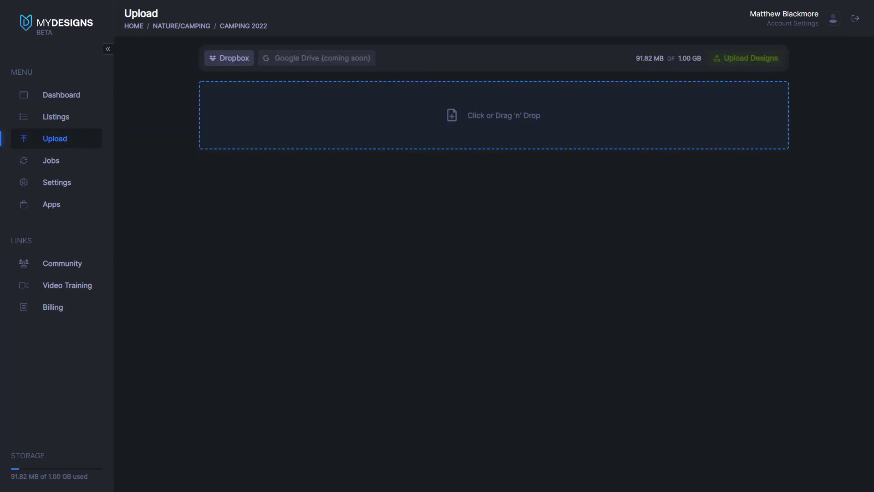
pyautogui.moveTo(0, 219); pyautogui.dragTo(458, 127)
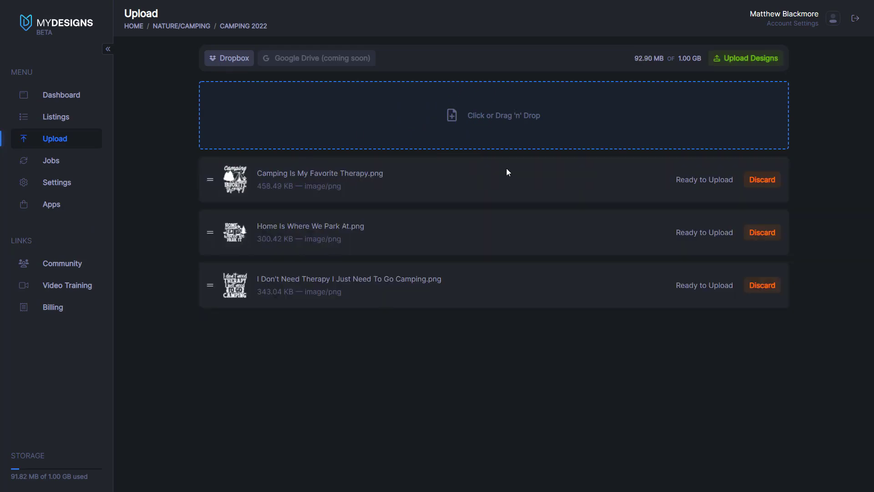
pyautogui.click(741, 65)
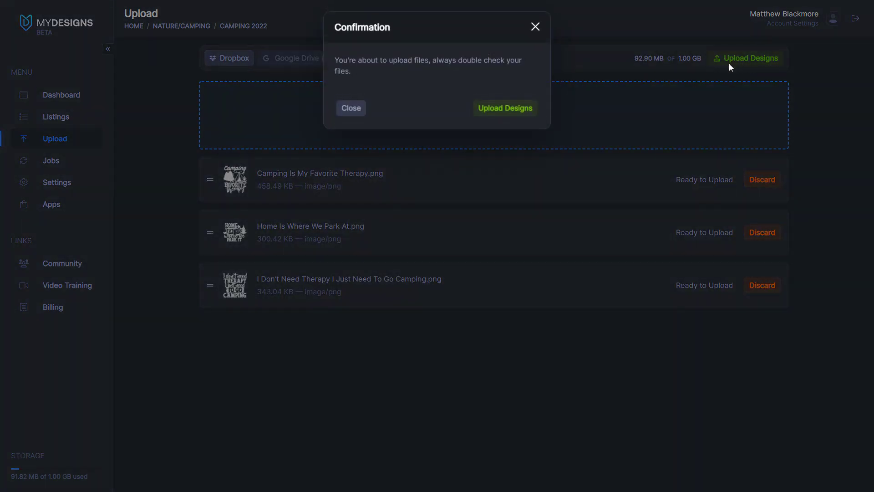
pyautogui.click(497, 110)
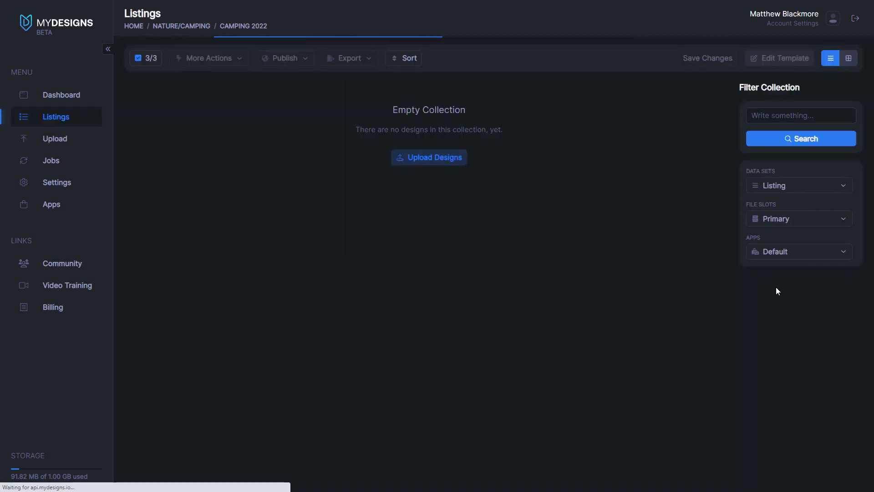
# Compare the titles and descriptions of the newly uploaded camping designs with those of the earlier listings.
pyautogui.scroll(-10, 199, 162)
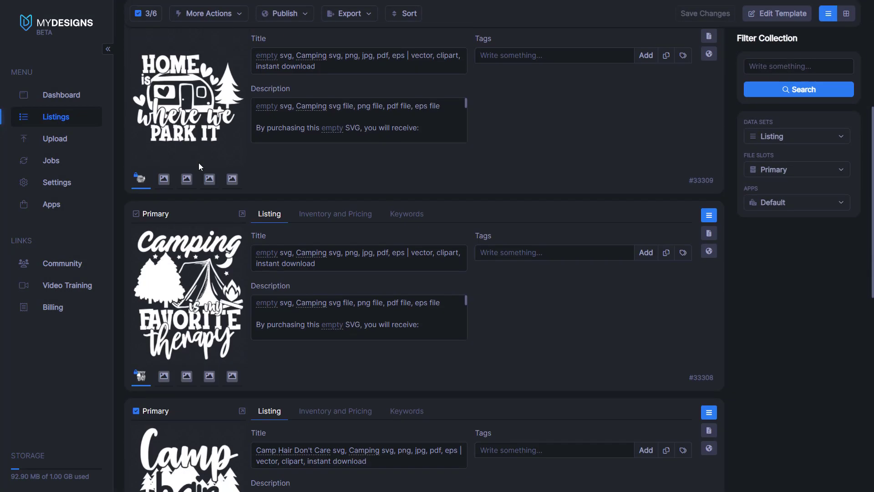
pyautogui.scroll(4, 230, 204)
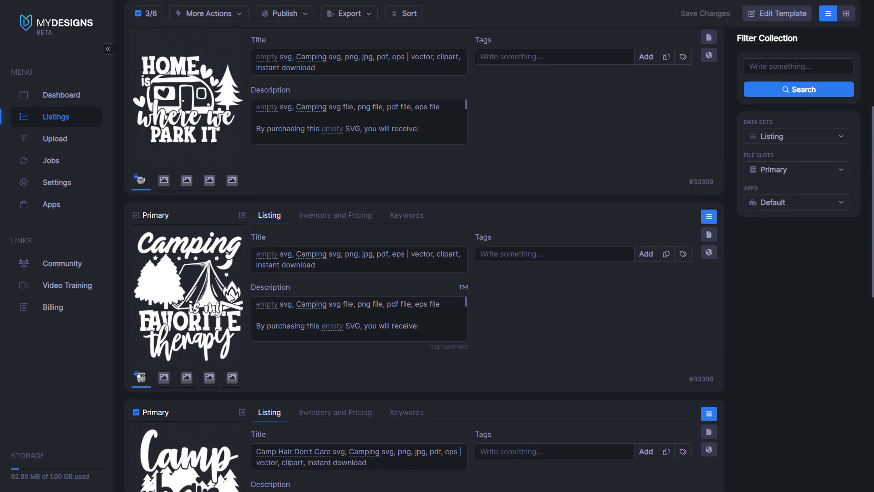
pyautogui.scroll(4, 327, 313)
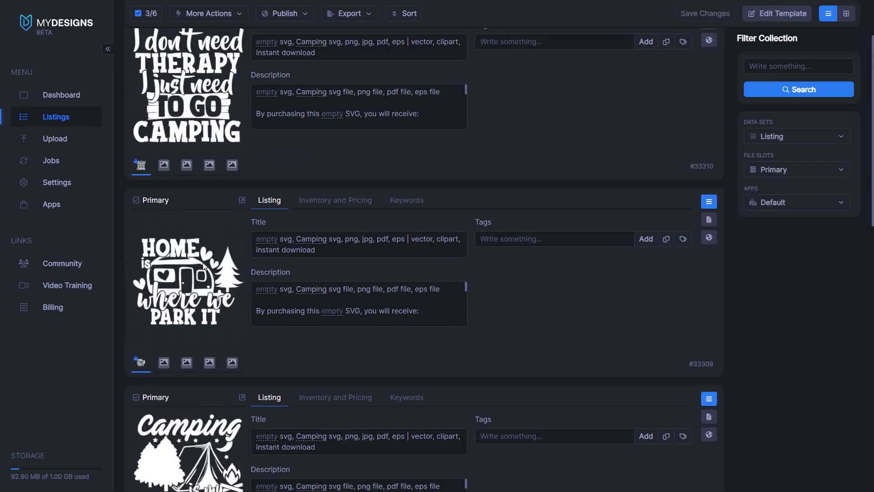
pyautogui.scroll(2, 316, 294)
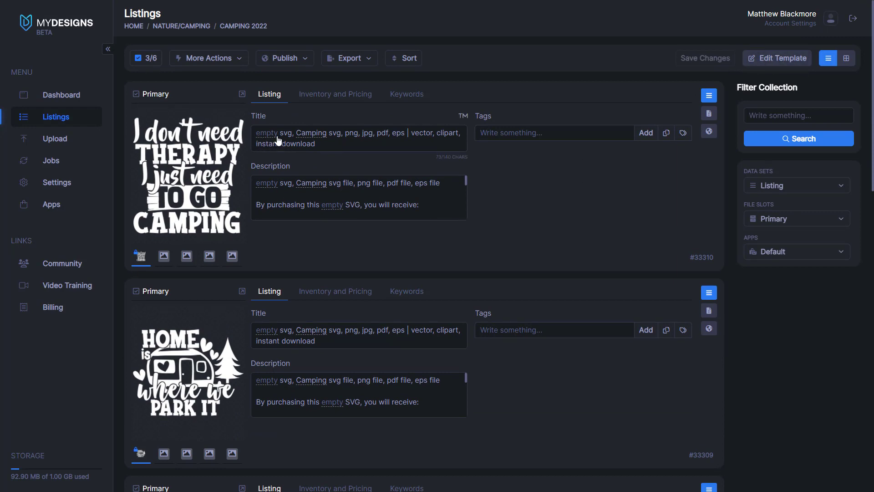
pyautogui.scroll(-5, 278, 205)
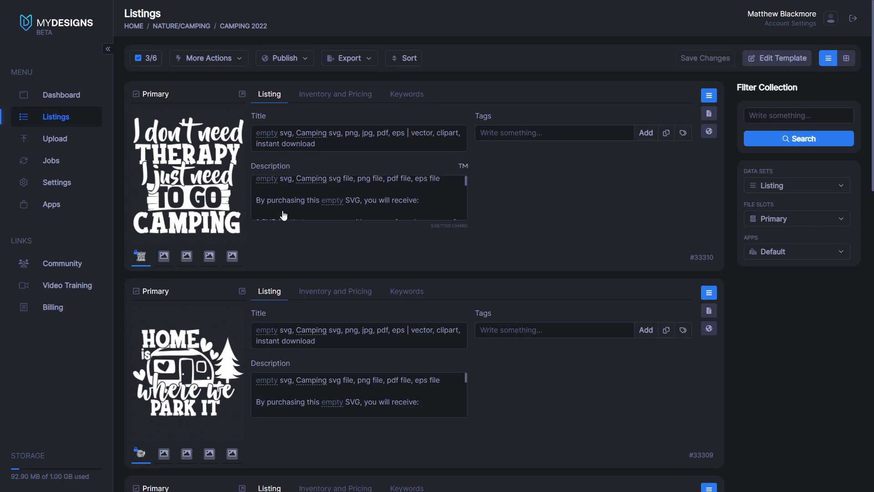
pyautogui.scroll(-5, 194, 282)
pyautogui.scroll(-5, 357, 273)
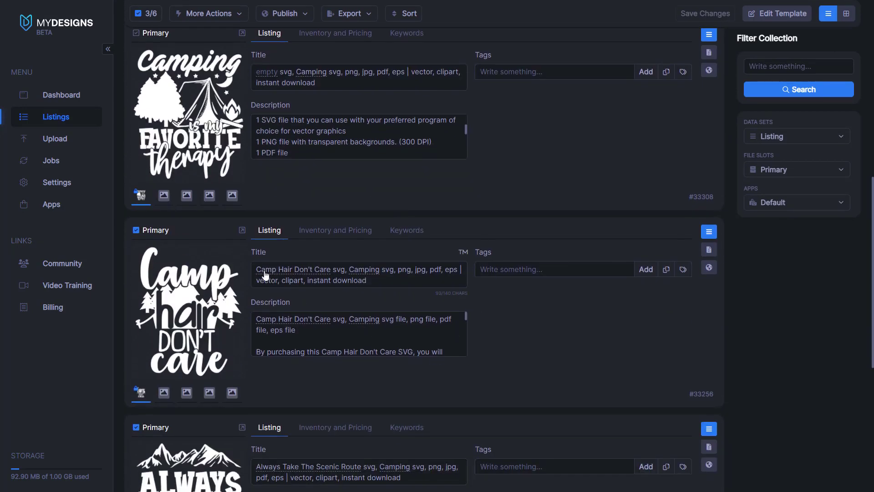
pyautogui.scroll(10, 169, 52)
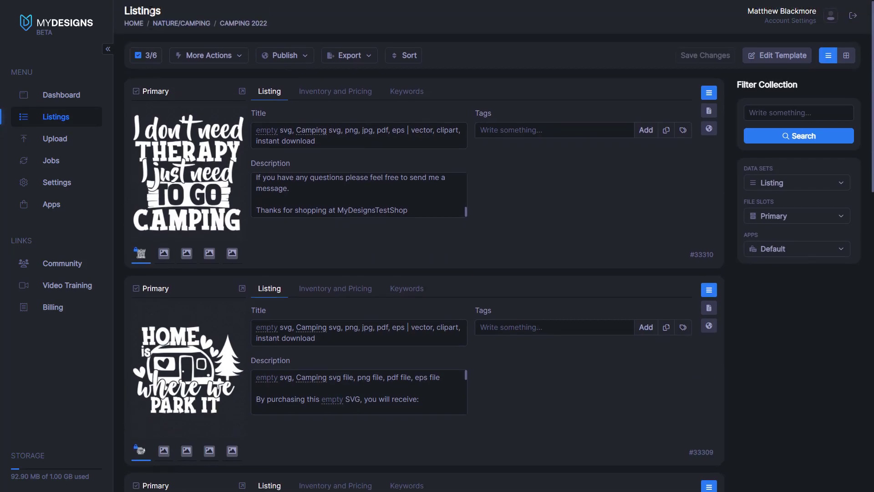
pyautogui.scroll(-15, 144, 91)
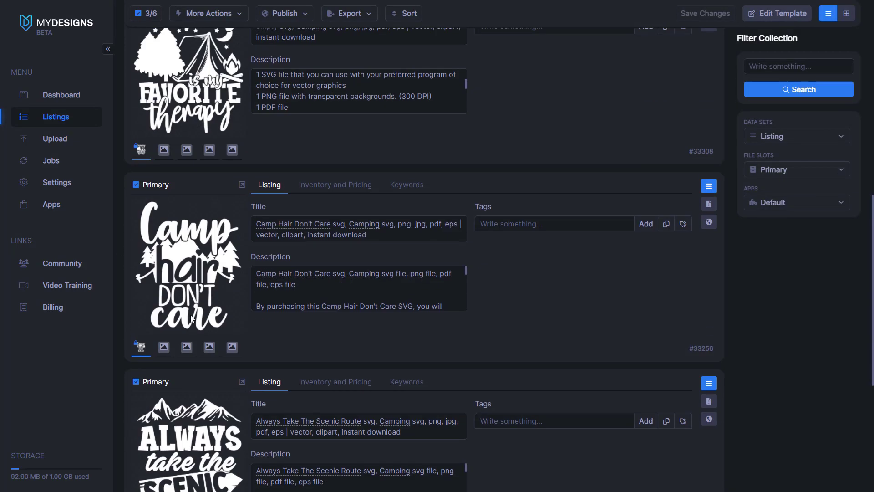
pyautogui.scroll(7, 369, 122)
pyautogui.scroll(8, 369, 122)
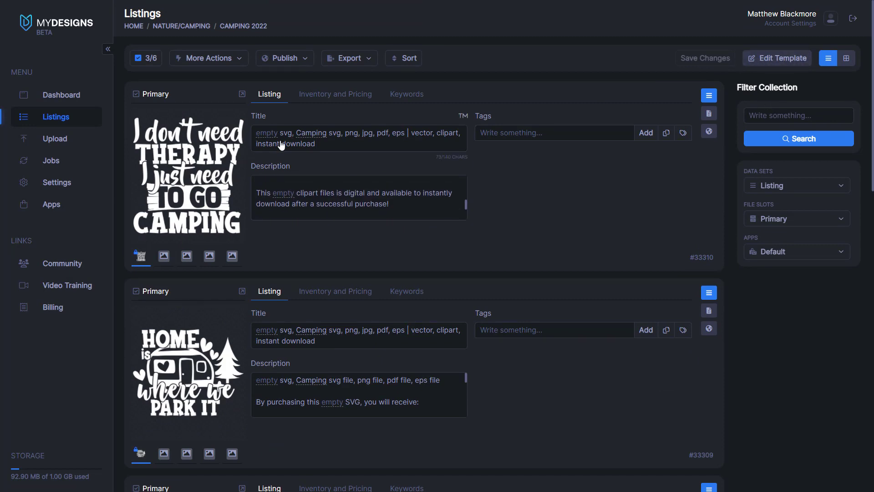
# Clear the current selection and select only the three newly uploaded listings: the therapy, "Home is where we park it" and "Camping is my favorite therapy" designs.
pyautogui.click(145, 58)
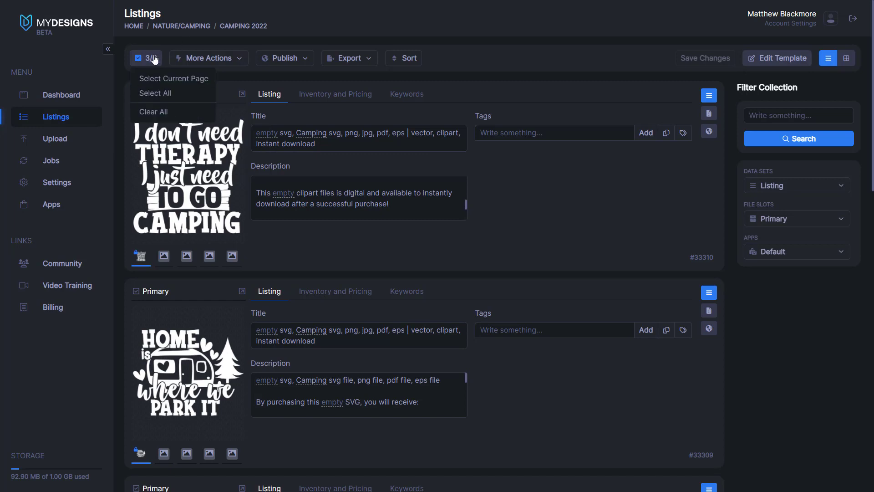
pyautogui.click(167, 109)
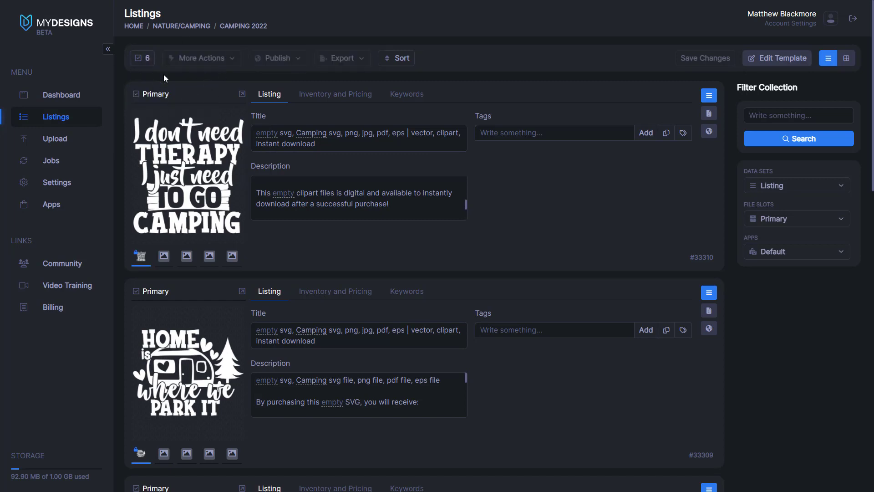
pyautogui.click(136, 95)
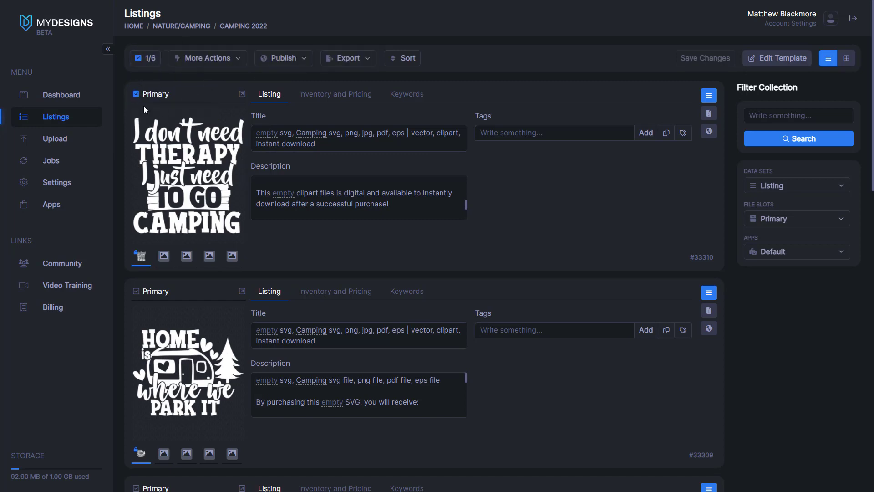
pyautogui.scroll(-4, 132, 100)
pyautogui.click(136, 109)
pyautogui.click(136, 306)
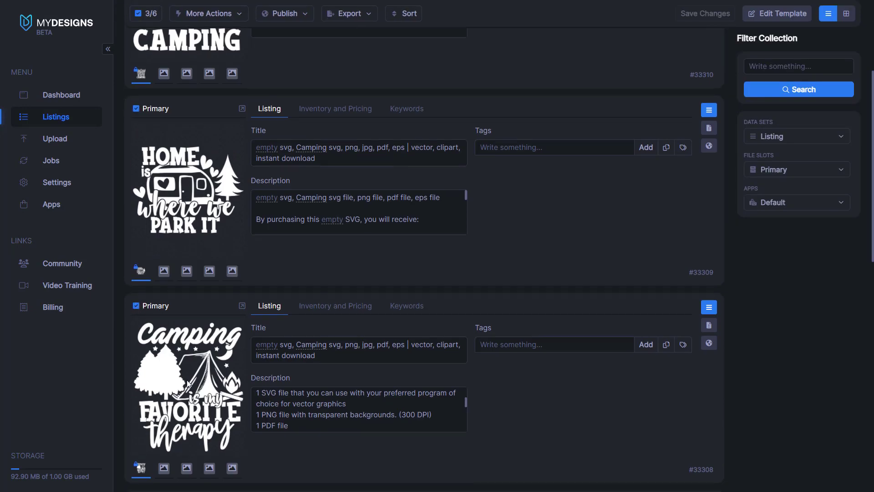
# Open a bulk edit for the three selected camping listings, targeting the Primary Keyword field with the Add to front action.
pyautogui.scroll(-3, 196, 273)
pyautogui.scroll(7, 256, 154)
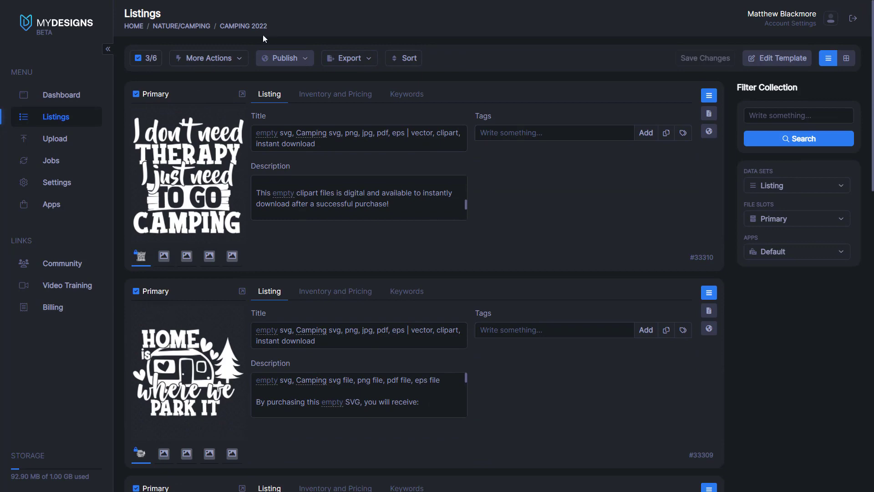
pyautogui.click(210, 60)
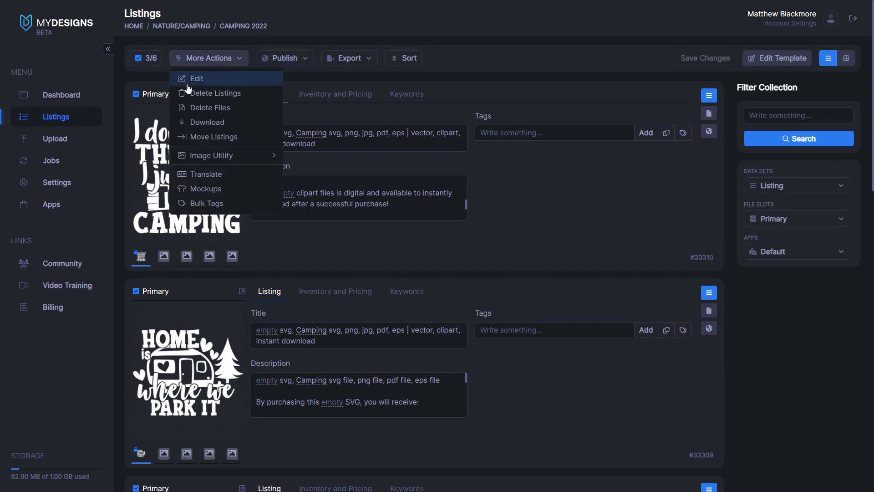
pyautogui.click(217, 82)
pyautogui.click(329, 79)
pyautogui.click(260, 138)
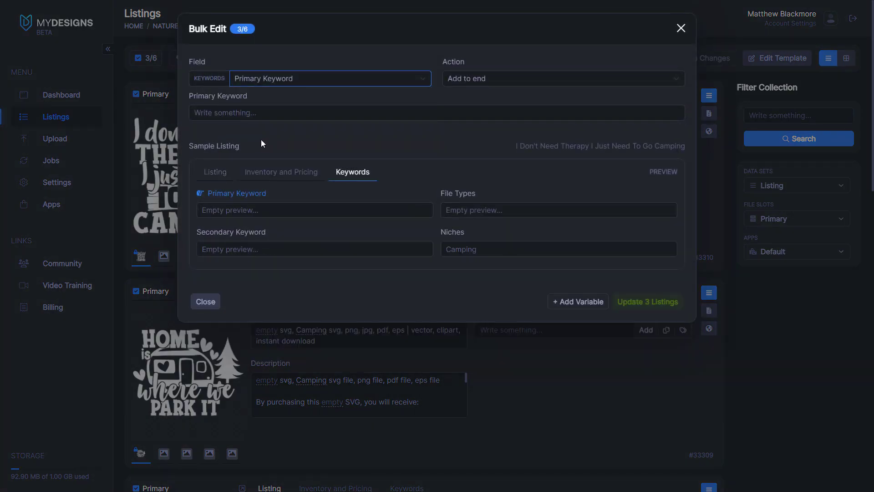
pyautogui.click(523, 78)
pyautogui.click(477, 89)
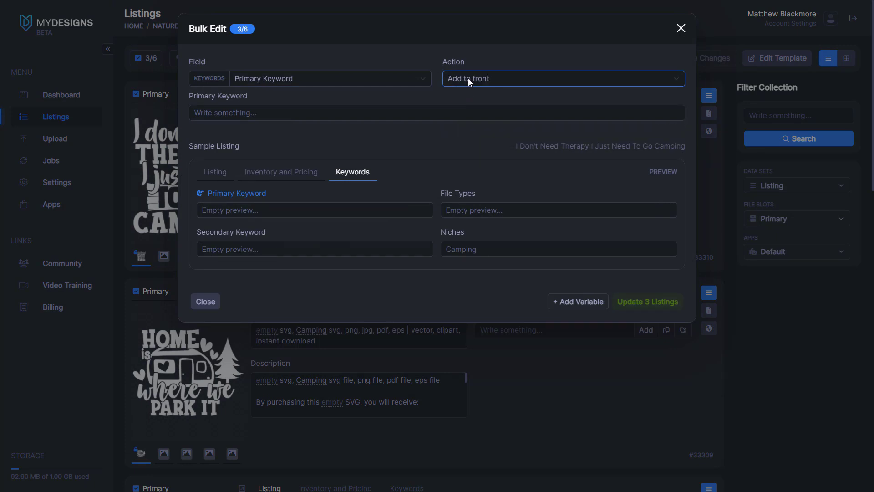
# Fill the primary keyword with an App variable for the Primary file's File Name and apply the update to the three listings.
pyautogui.click(250, 118)
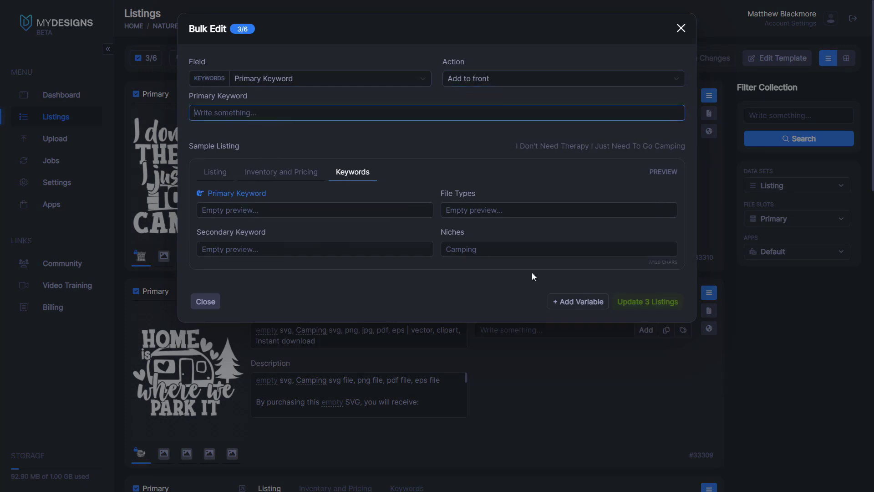
pyautogui.click(577, 302)
pyautogui.click(312, 141)
pyautogui.click(296, 173)
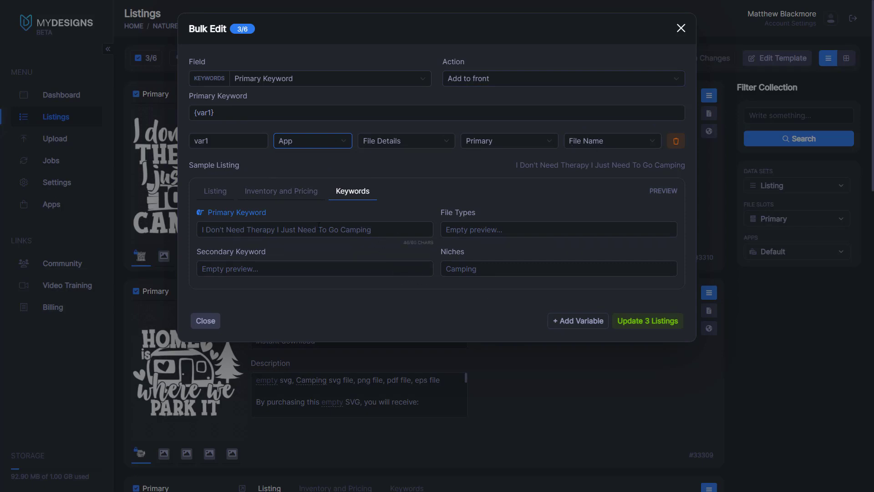
pyautogui.click(648, 321)
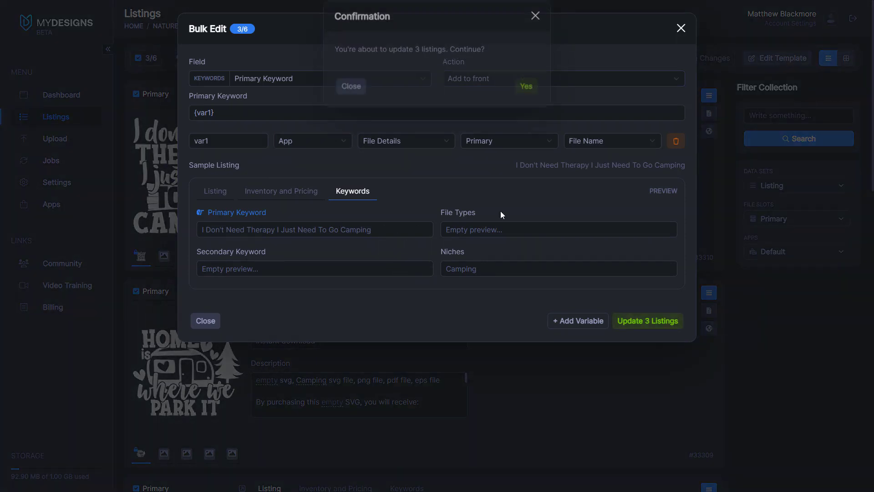
pyautogui.click(522, 95)
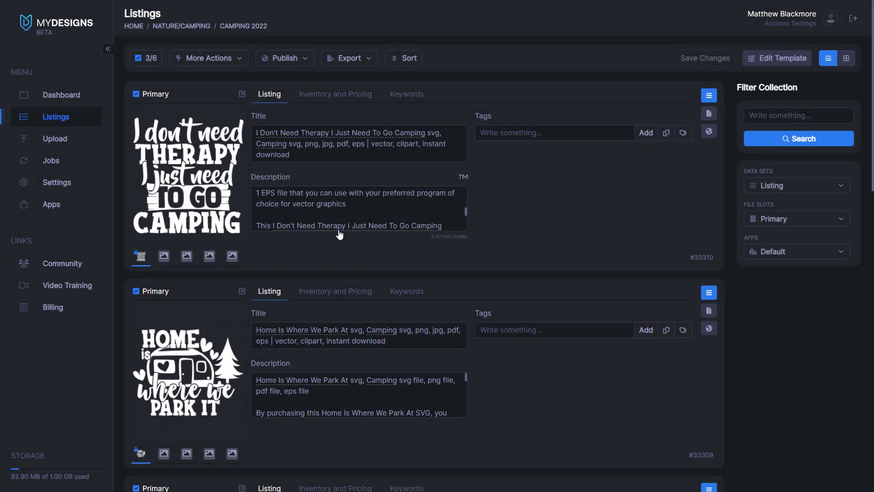
pyautogui.scroll(-7, 497, 367)
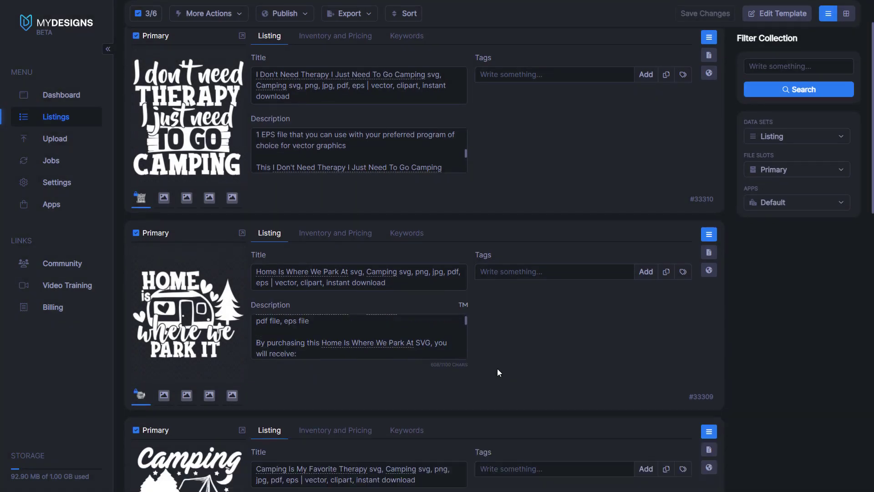
pyautogui.scroll(7, 529, 264)
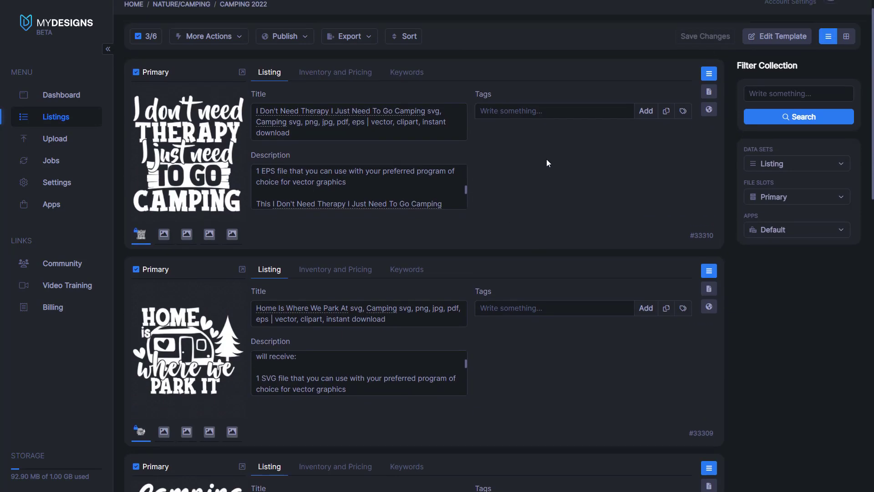